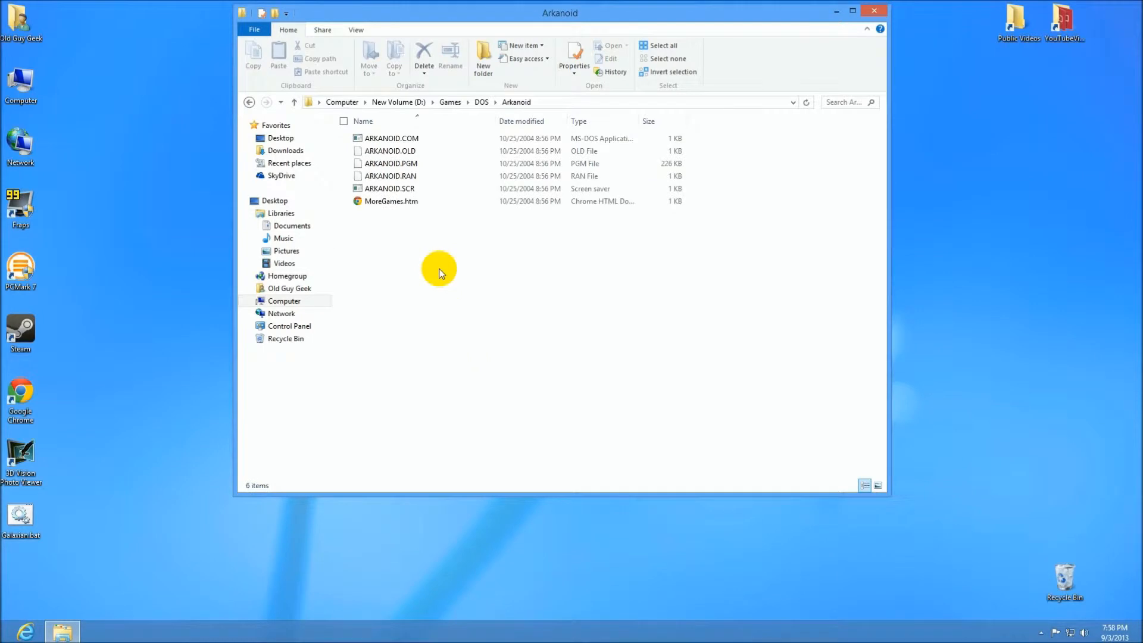
Create a shortcut to DOSBox.exe inside the DOSBox-0.74 folder under D:\Games\DOS.
{"action": "left_click", "coordinate": [482, 102]}
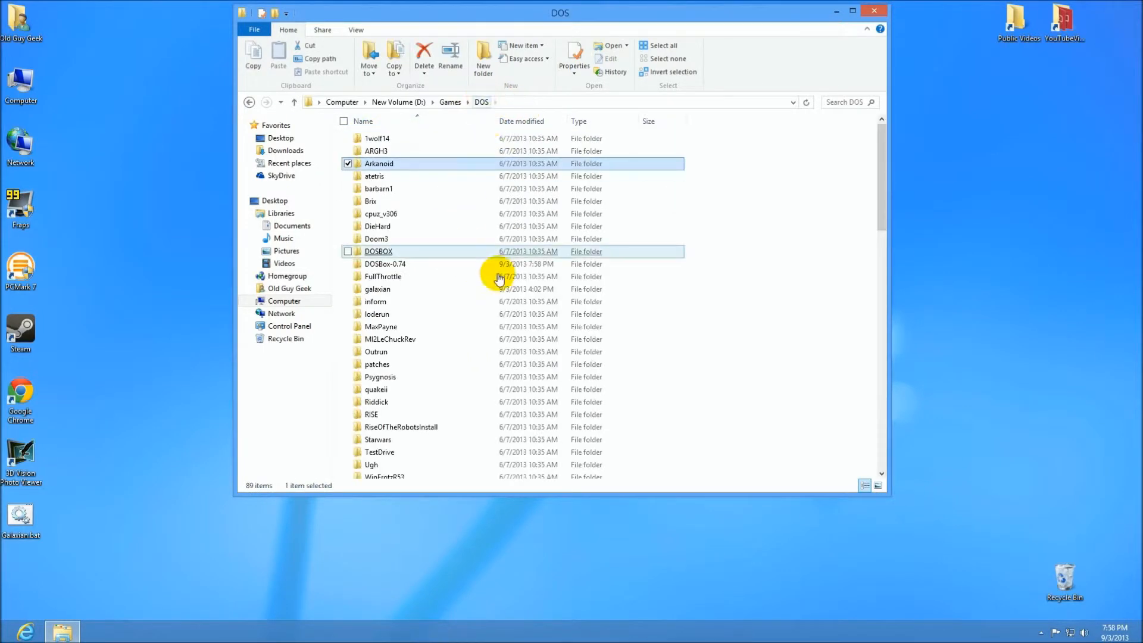
{"action": "double_click", "coordinate": [432, 264]}
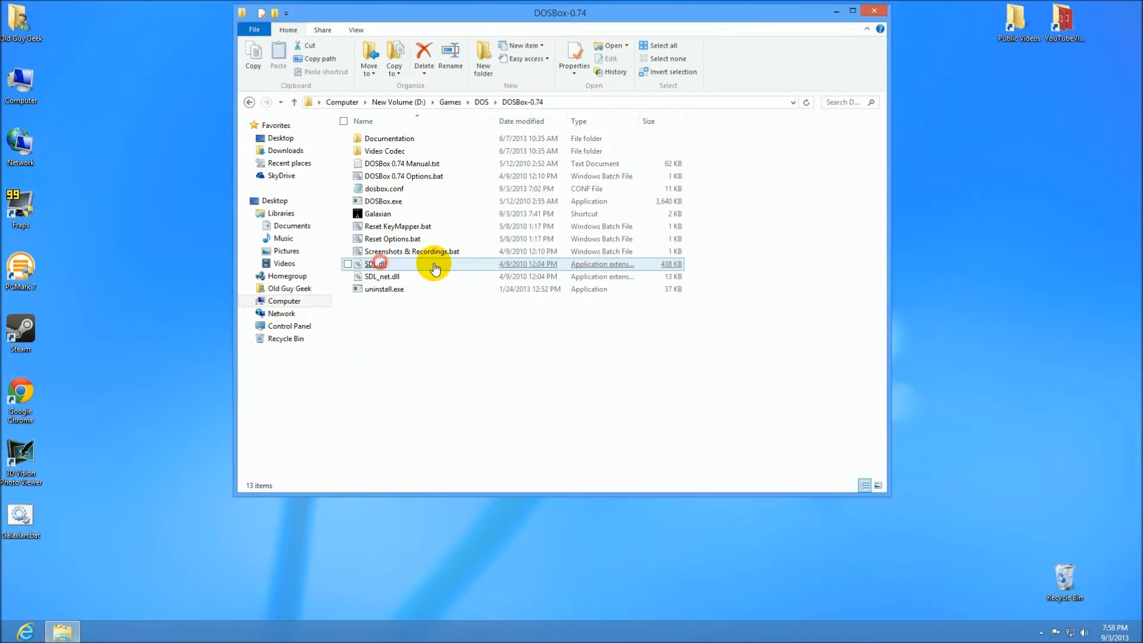
{"action": "right_click", "coordinate": [390, 202]}
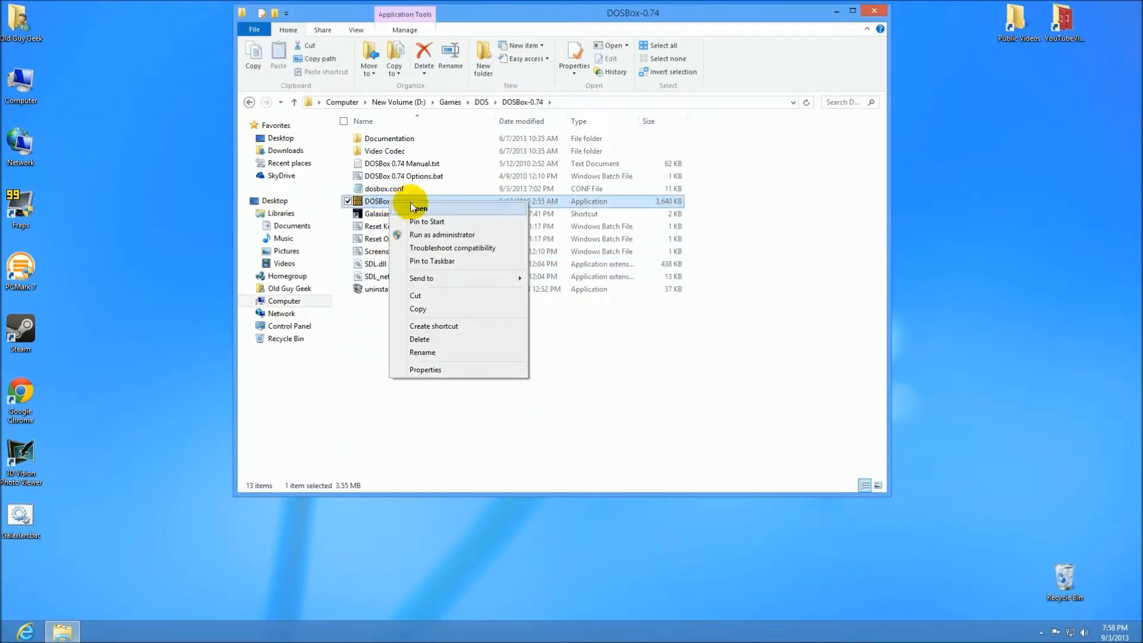
{"action": "left_click", "coordinate": [430, 327]}
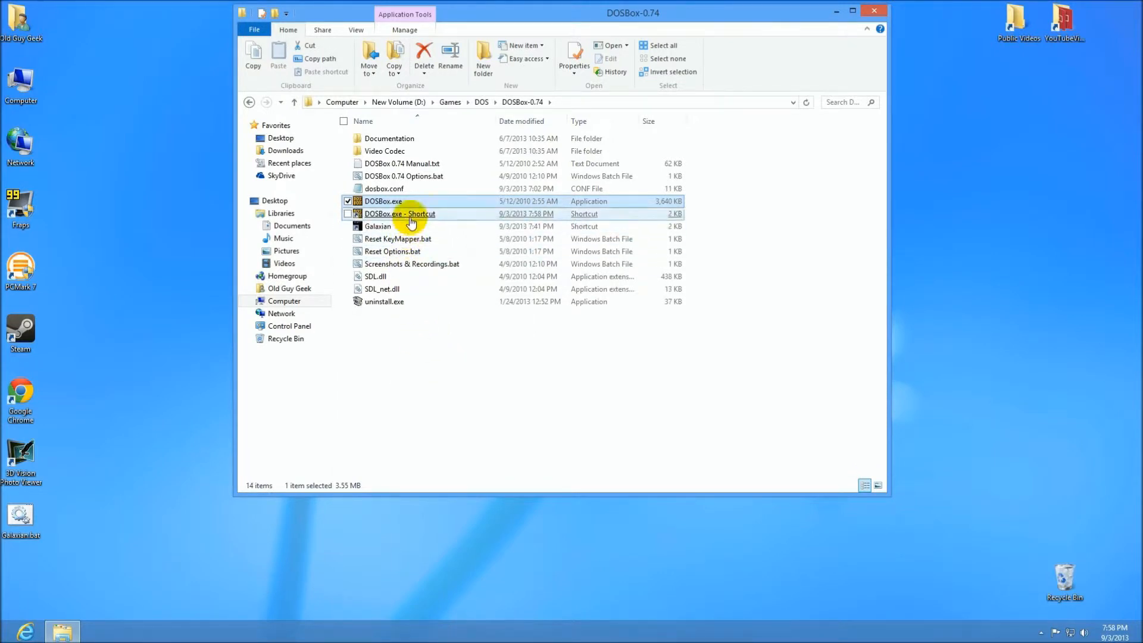
Rename the new DOSBox.exe shortcut to Arkanoid.
{"action": "right_click", "coordinate": [411, 215]}
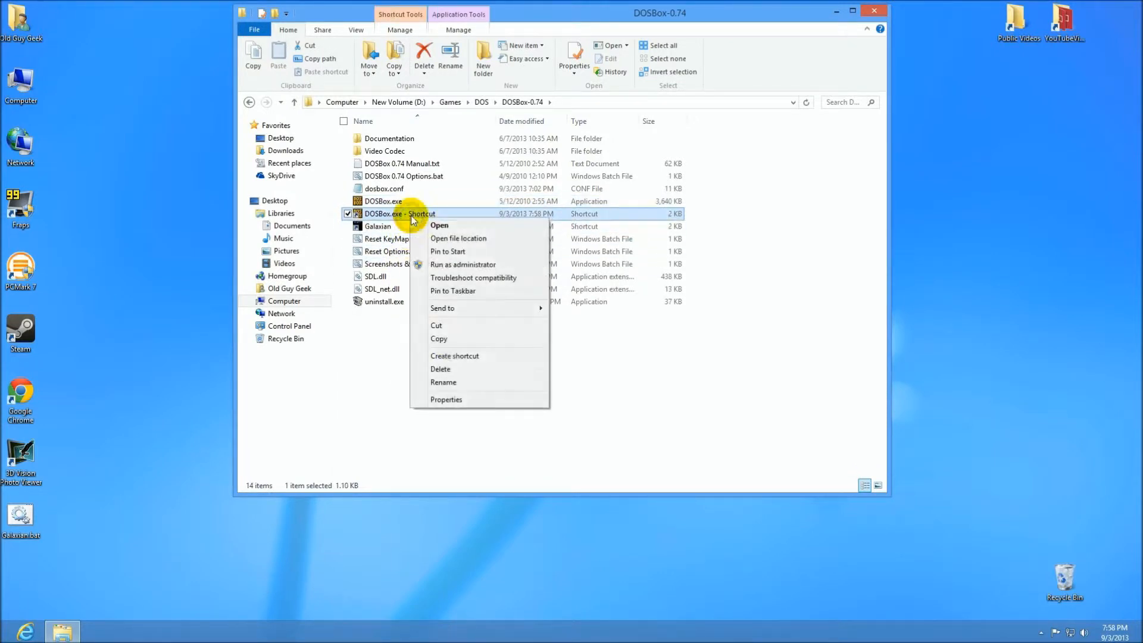
{"action": "left_click", "coordinate": [444, 383]}
{"action": "type", "text": "Ar"}
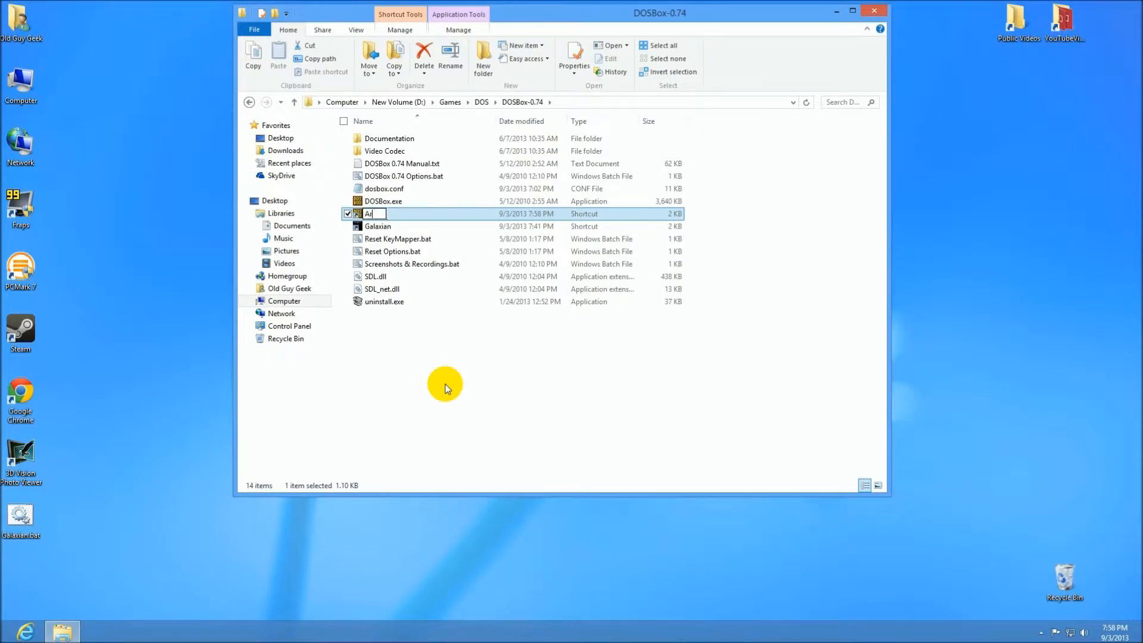
{"action": "type", "text": "kanoid"}
{"action": "key", "text": "Return"}
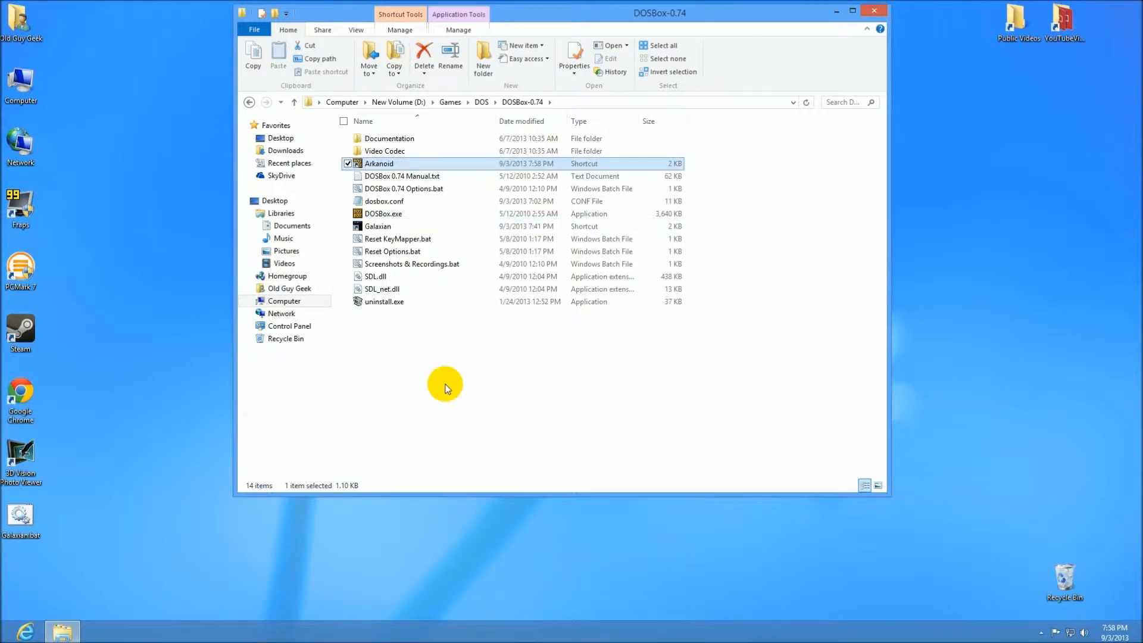
Append -c arkanoid\arkanoid to the target of the Arkanoid shortcut in its properties and save it.
{"action": "right_click", "coordinate": [382, 161]}
{"action": "left_click", "coordinate": [429, 339]}
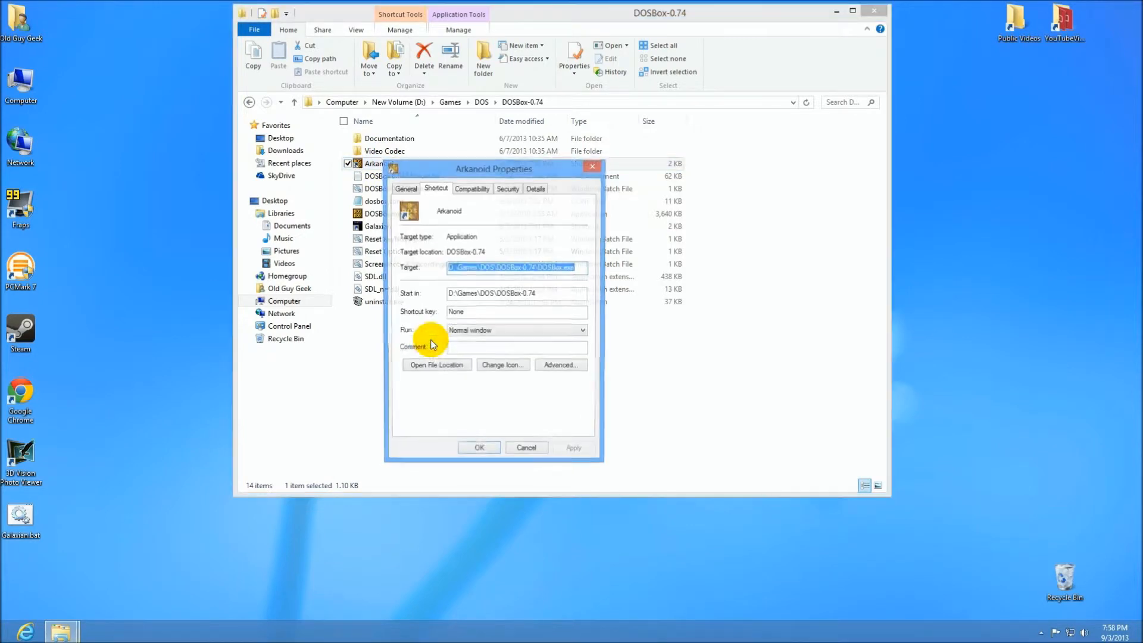
{"action": "left_click", "coordinate": [547, 267]}
{"action": "left_click", "coordinate": [585, 268]}
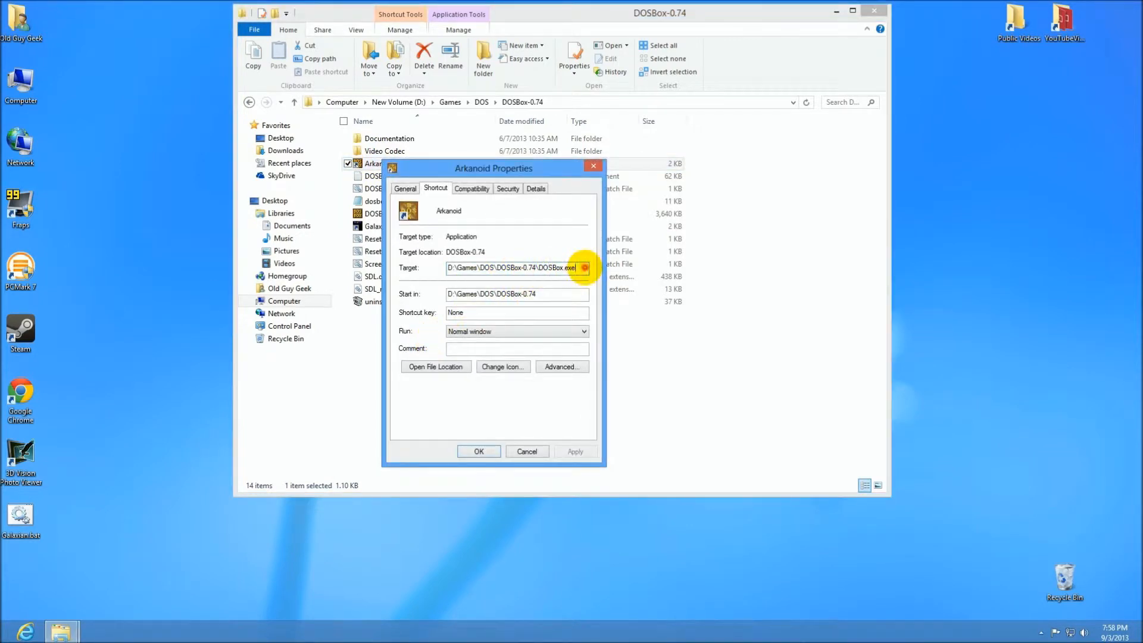
{"action": "type", "text": "-"}
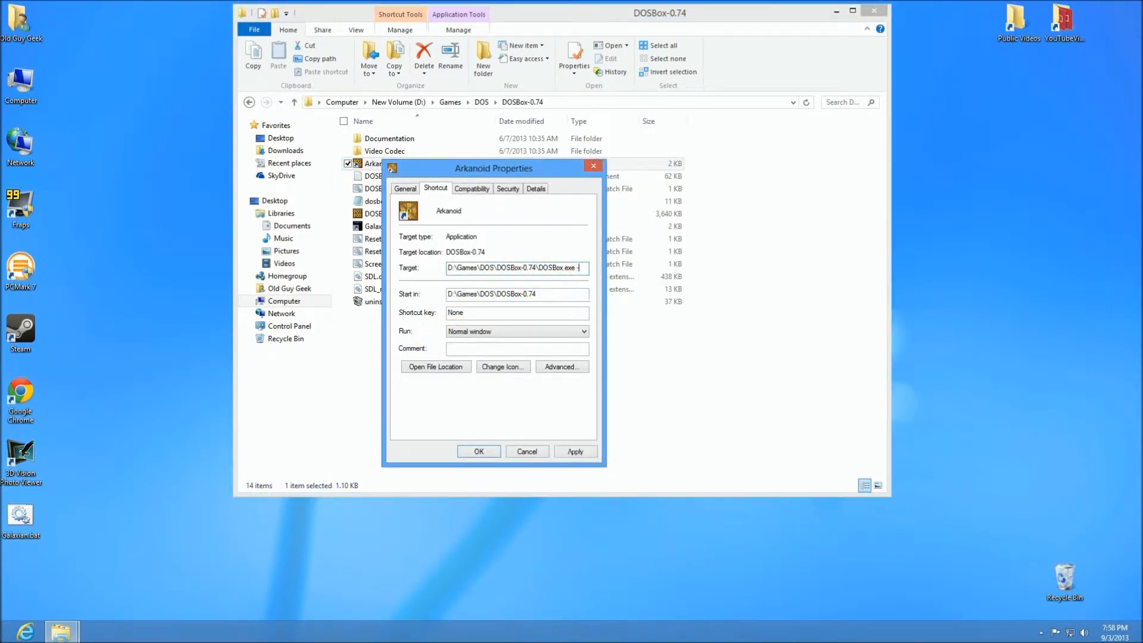
{"action": "type", "text": "c aki"}
{"action": "type", "text": "anoi"}
{"action": "type", "text": "d"}
{"action": "type", "text": "\\arkan"}
{"action": "type", "text": "oid"}
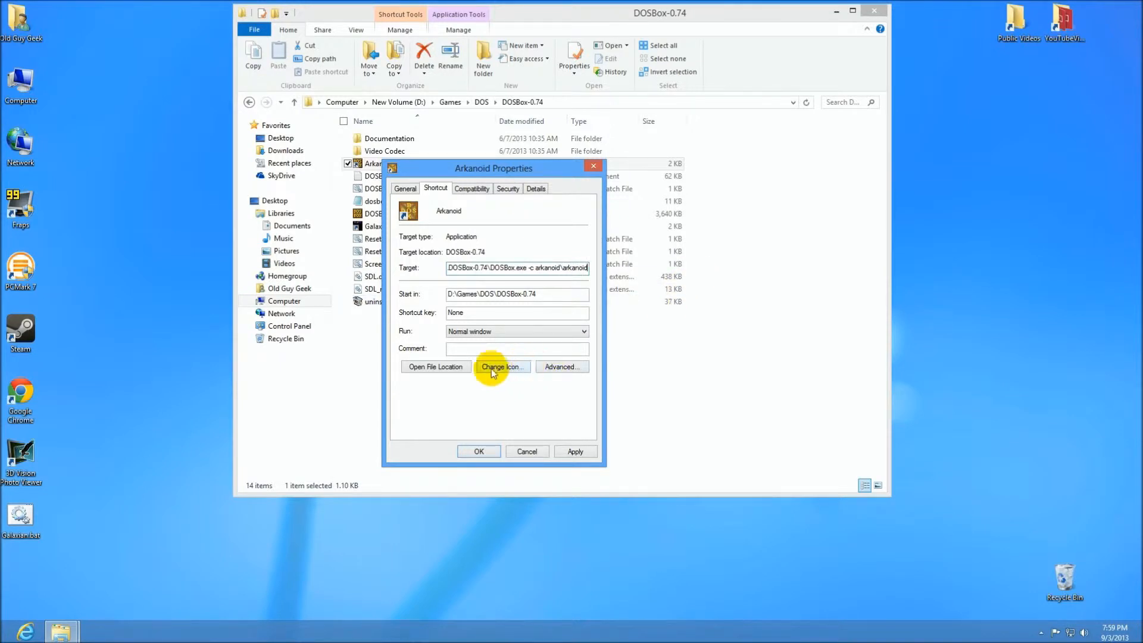
{"action": "left_click", "coordinate": [476, 452]}
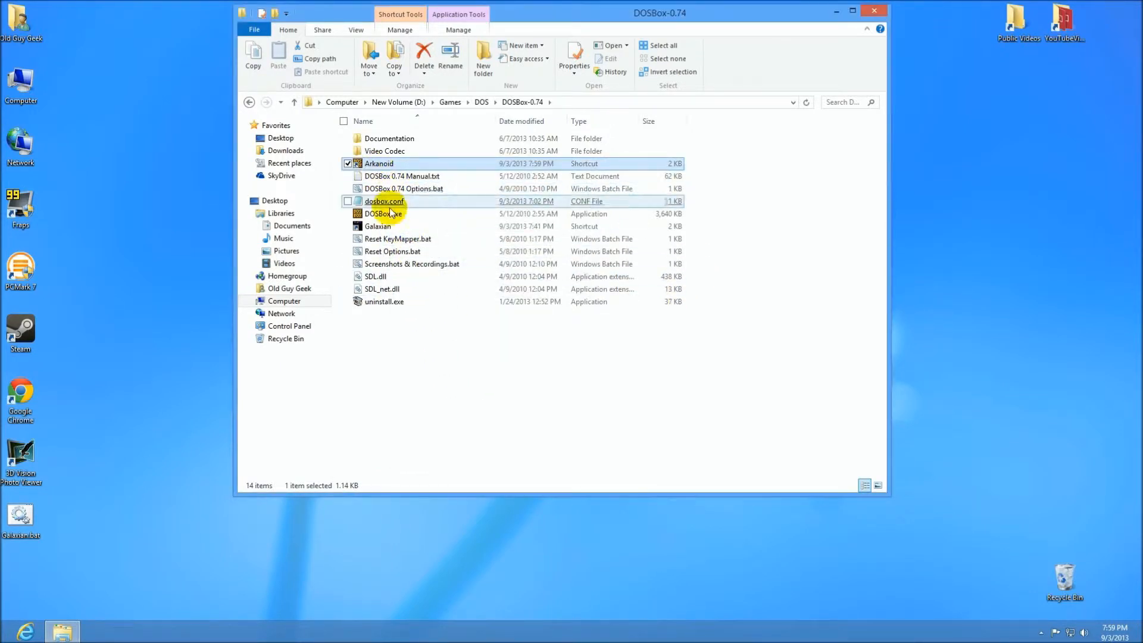
Inspect the launch arguments at the end of the Galaxian shortcut's target, then close its properties unchanged.
{"action": "right_click", "coordinate": [392, 229]}
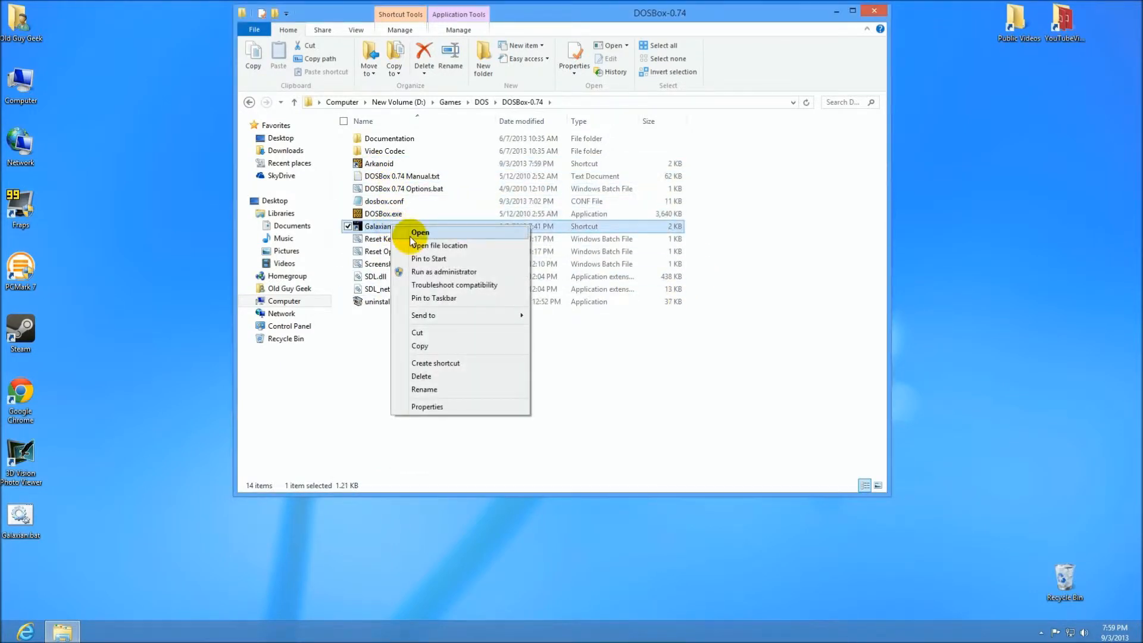
{"action": "left_click", "coordinate": [420, 408]}
{"action": "left_click_drag", "start_coordinate": [532, 333], "coordinate": [604, 334]}
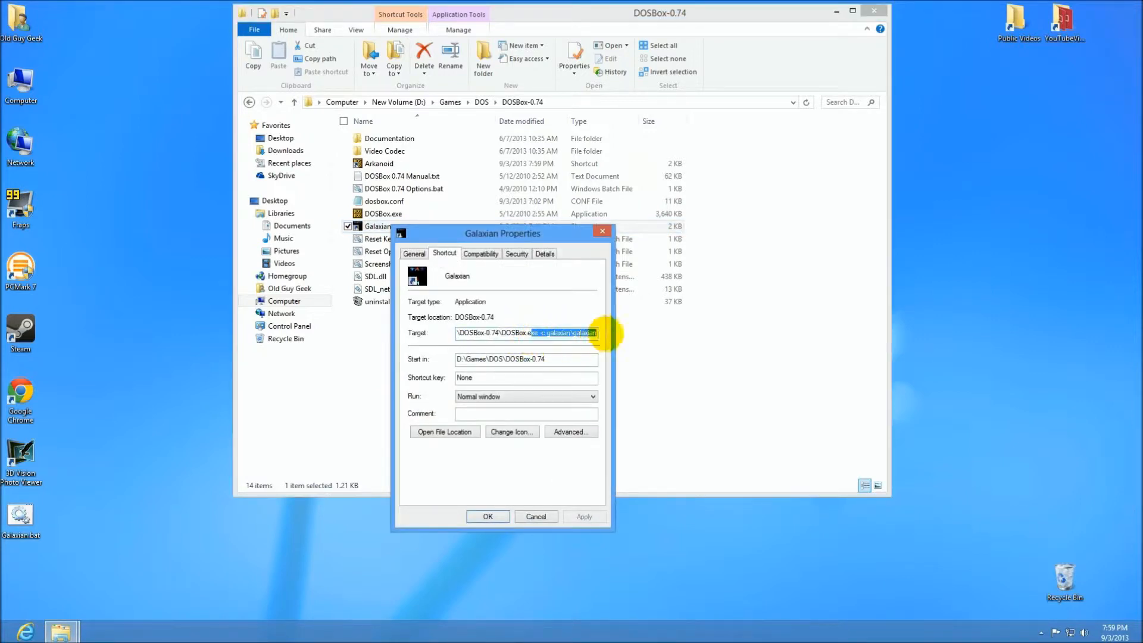
{"action": "left_click", "coordinate": [536, 517]}
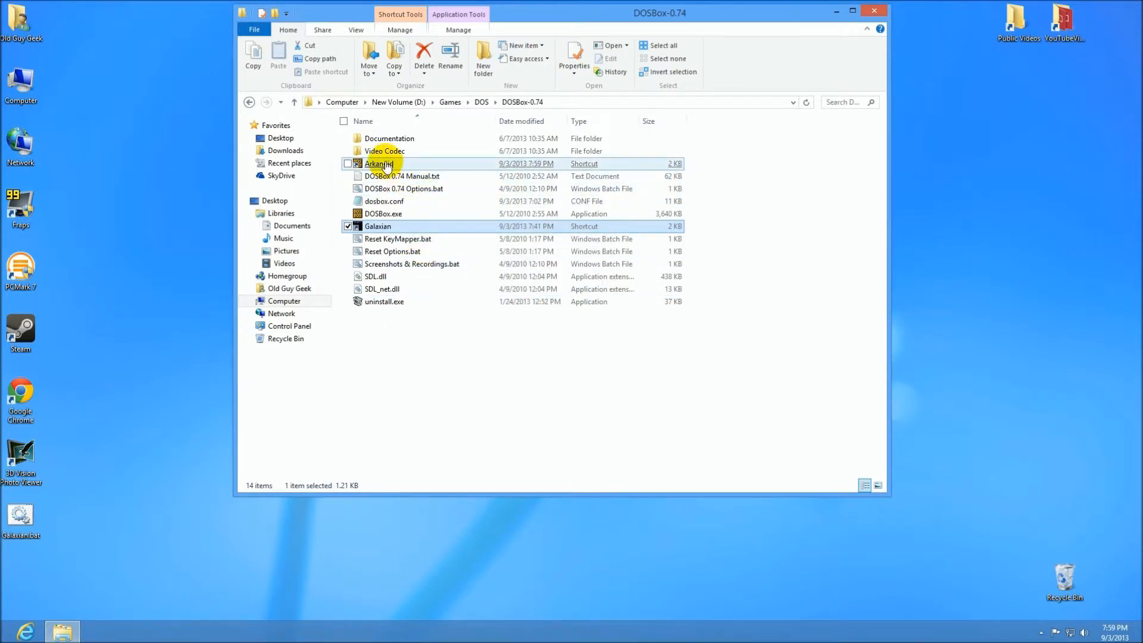
Check the arguments in the Arkanoid shortcut's target, then test-launch the shortcut and close the DOSBox window.
{"action": "right_click", "coordinate": [386, 166]}
{"action": "left_click", "coordinate": [410, 344]}
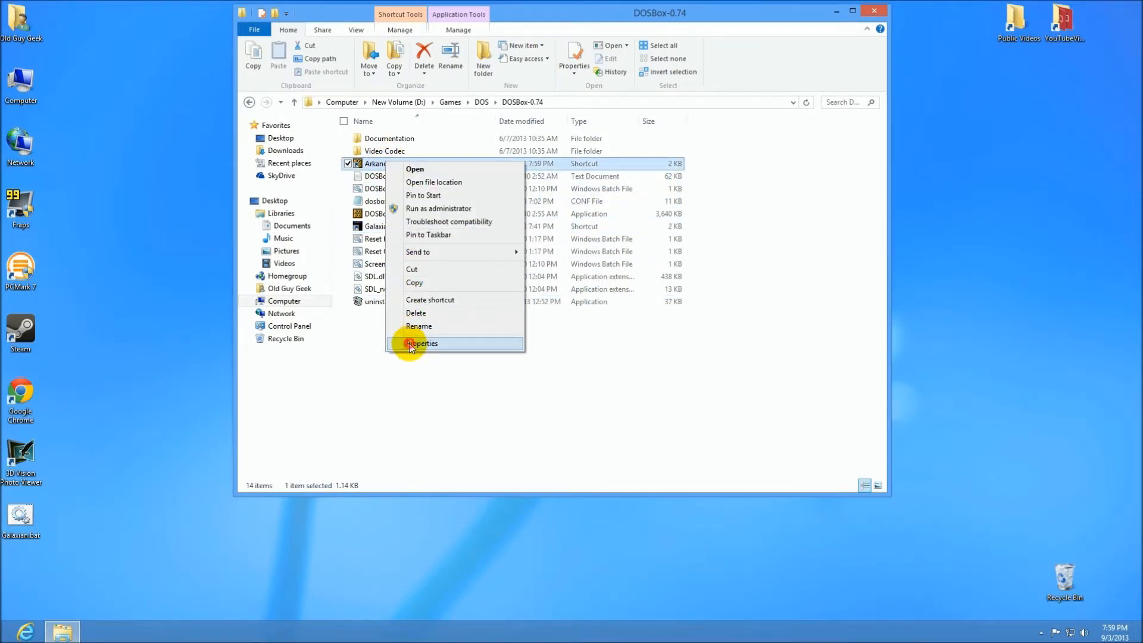
{"action": "left_click_drag", "start_coordinate": [531, 269], "coordinate": [577, 316]}
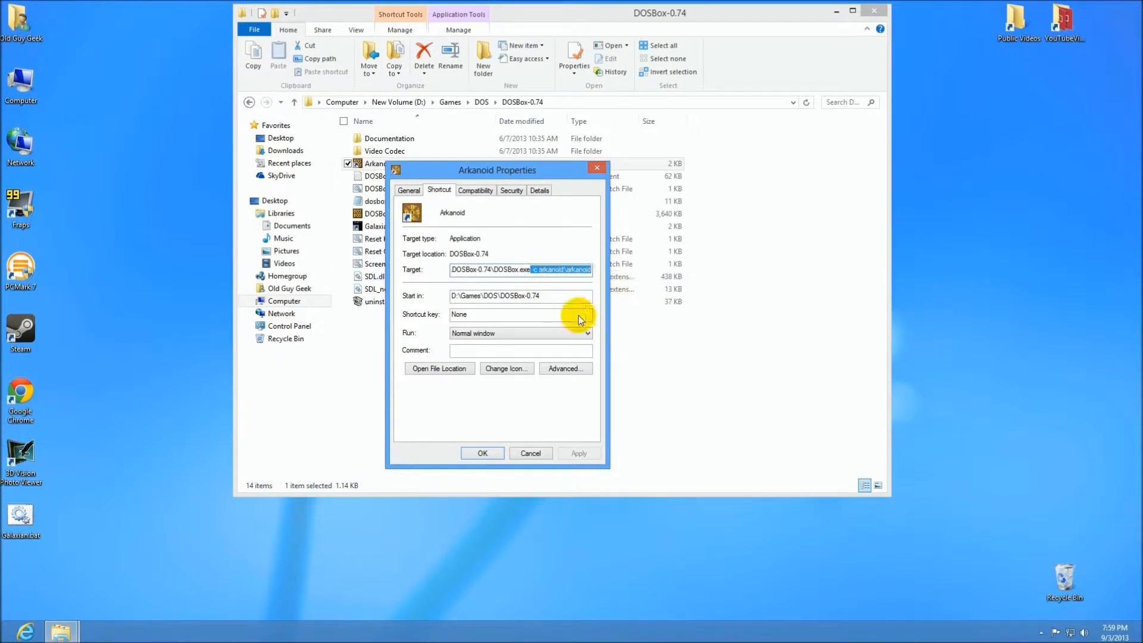
{"action": "left_click", "coordinate": [482, 453]}
{"action": "double_click", "coordinate": [391, 164]}
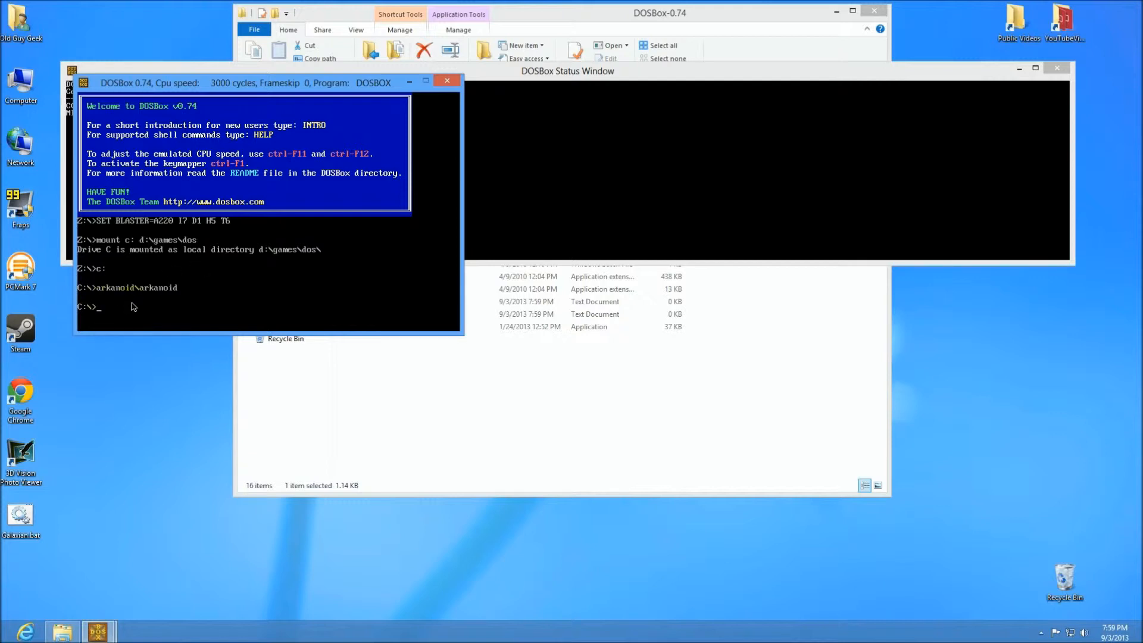
{"action": "left_click", "coordinate": [447, 81]}
Insert -c "cd arkanoid" directly after DOSBox.exe in the Arkanoid shortcut's target.
{"action": "right_click", "coordinate": [389, 163]}
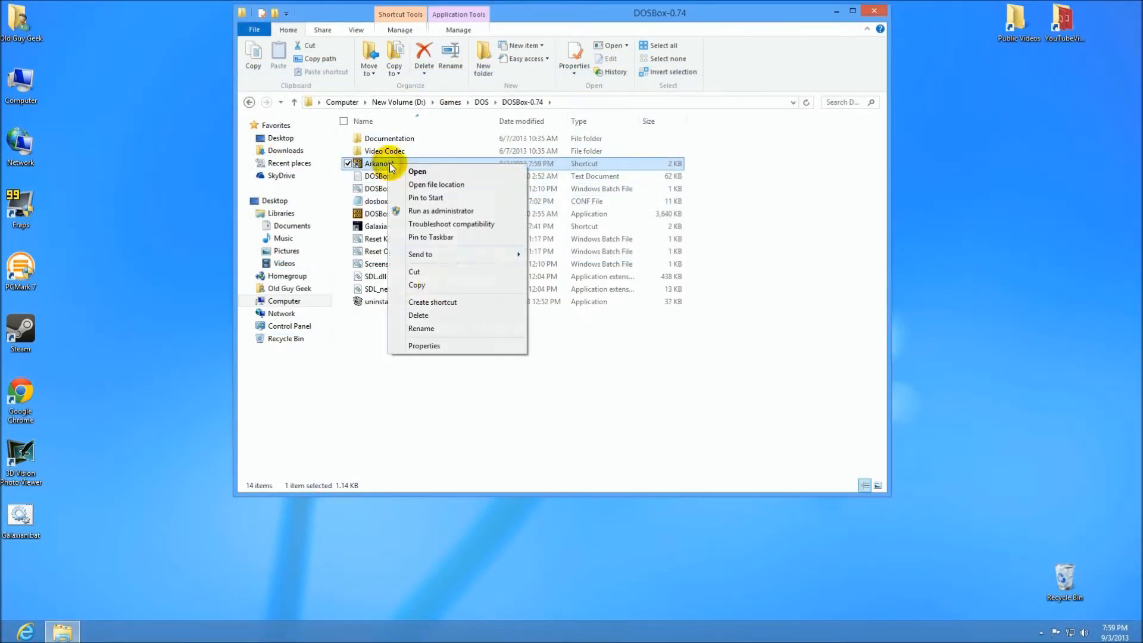
{"action": "left_click", "coordinate": [429, 348]}
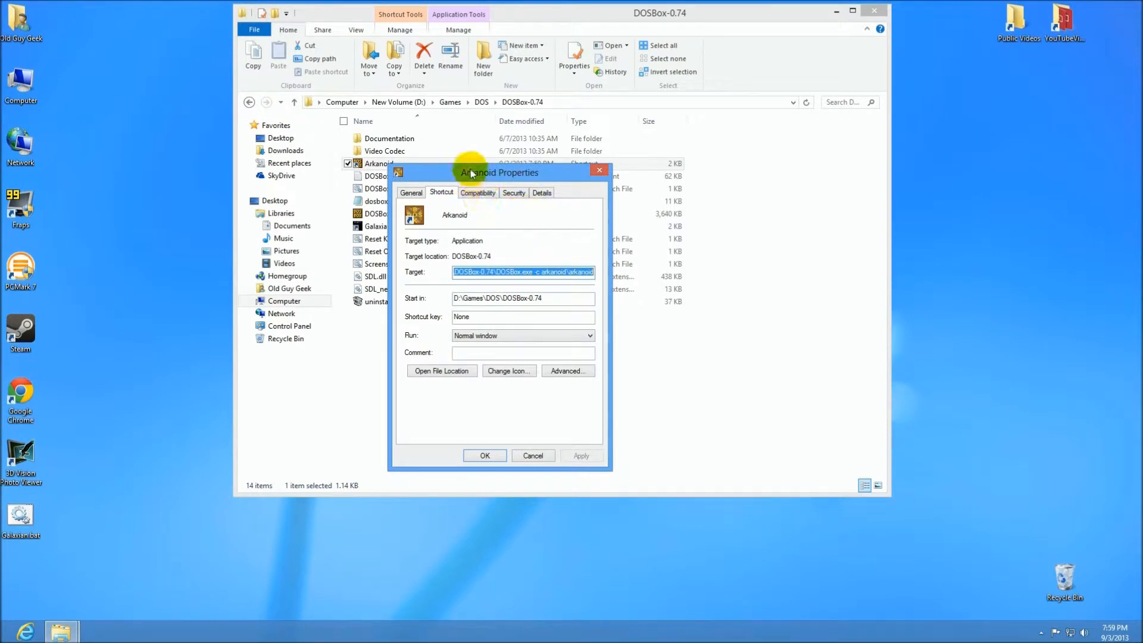
{"action": "left_click", "coordinate": [535, 271]}
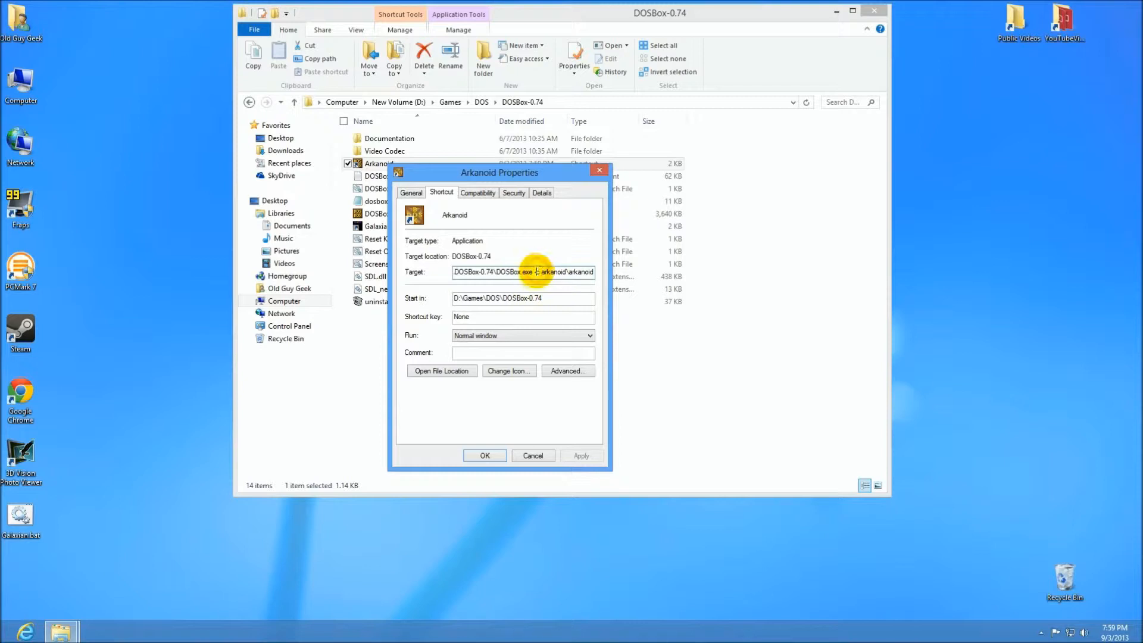
{"action": "left_click", "coordinate": [543, 271]}
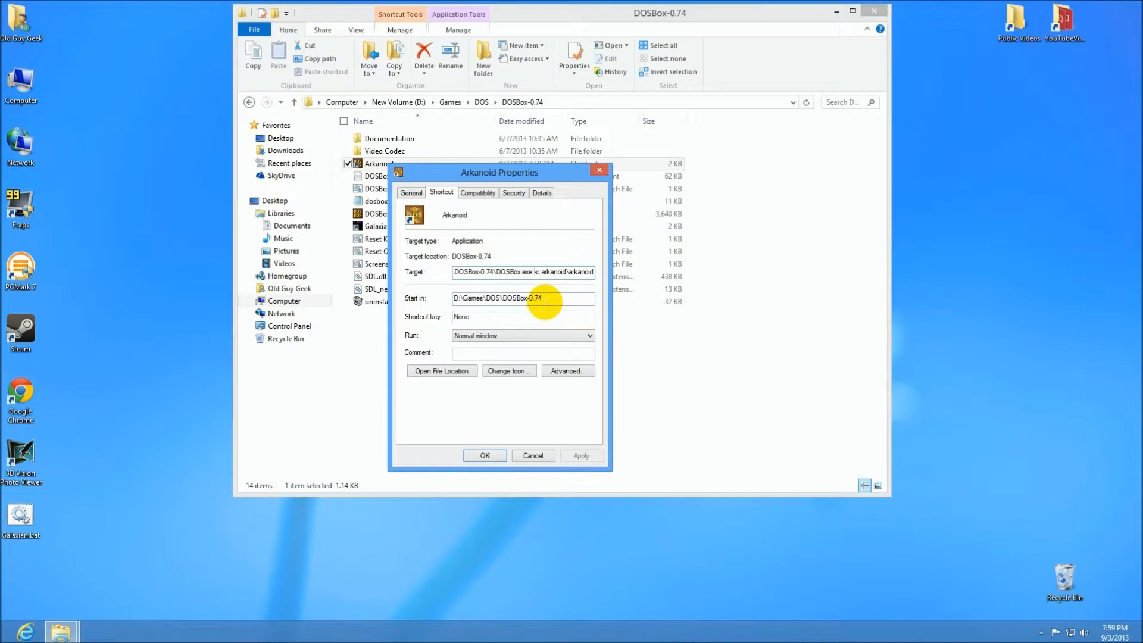
{"action": "type", "text": "c -"}
{"action": "key", "text": "BackSpace"}
{"action": "type", "text": "cd ark"}
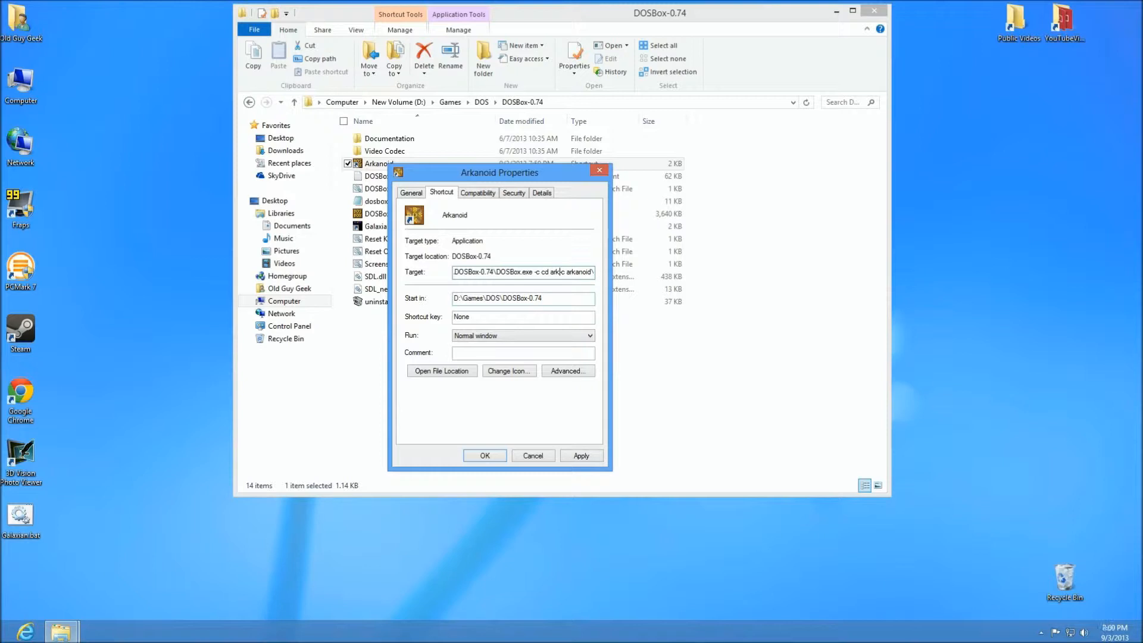
{"action": "type", "text": "anoid"}
{"action": "type", "text": "\" -c o"}
Change the rest of the target after "cd arkanoid" to -c "arkanoid" and save the shortcut's properties.
{"action": "key", "text": "End"}
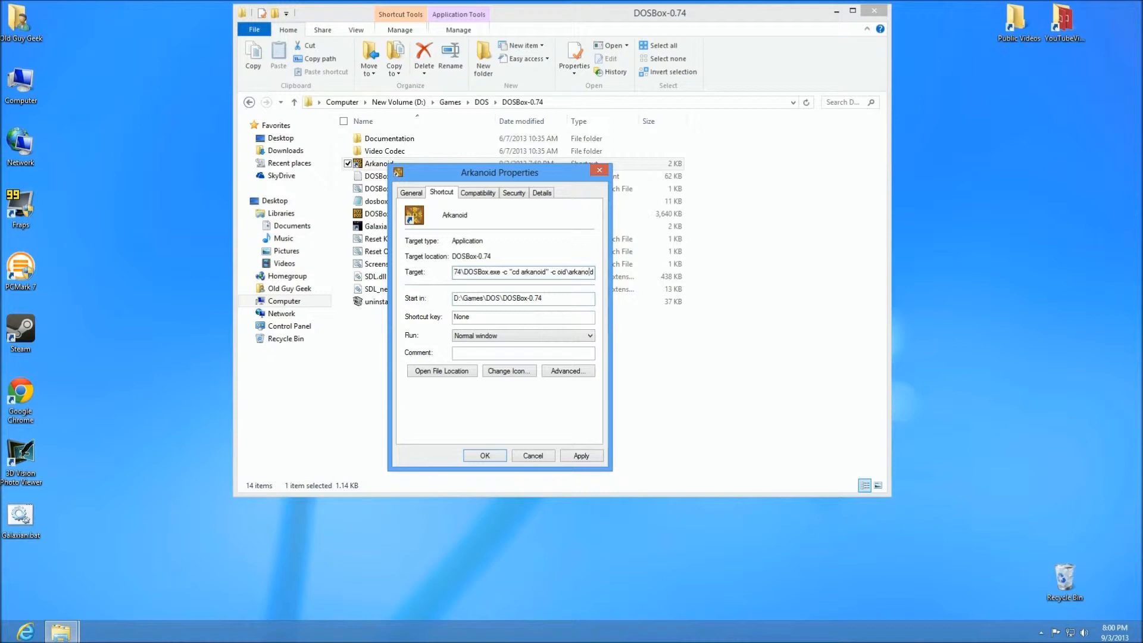
{"action": "key", "text": "BackSpace"}
{"action": "key", "text": "BackSpace"}
{"action": "key", "text": "BackSpace"}
{"action": "key", "text": "BackSpace"}
{"action": "type", "text": "\" -c \""}
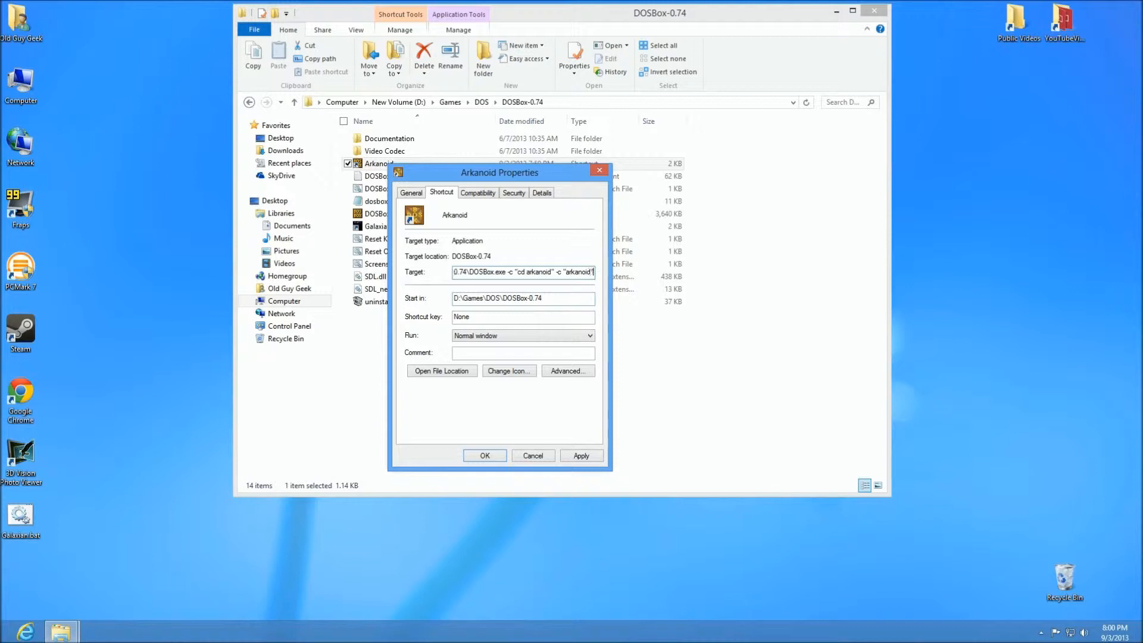
{"action": "left_click", "coordinate": [485, 456]}
Launch the Arkanoid shortcut and start the game in EGA video mode to test it.
{"action": "double_click", "coordinate": [381, 166]}
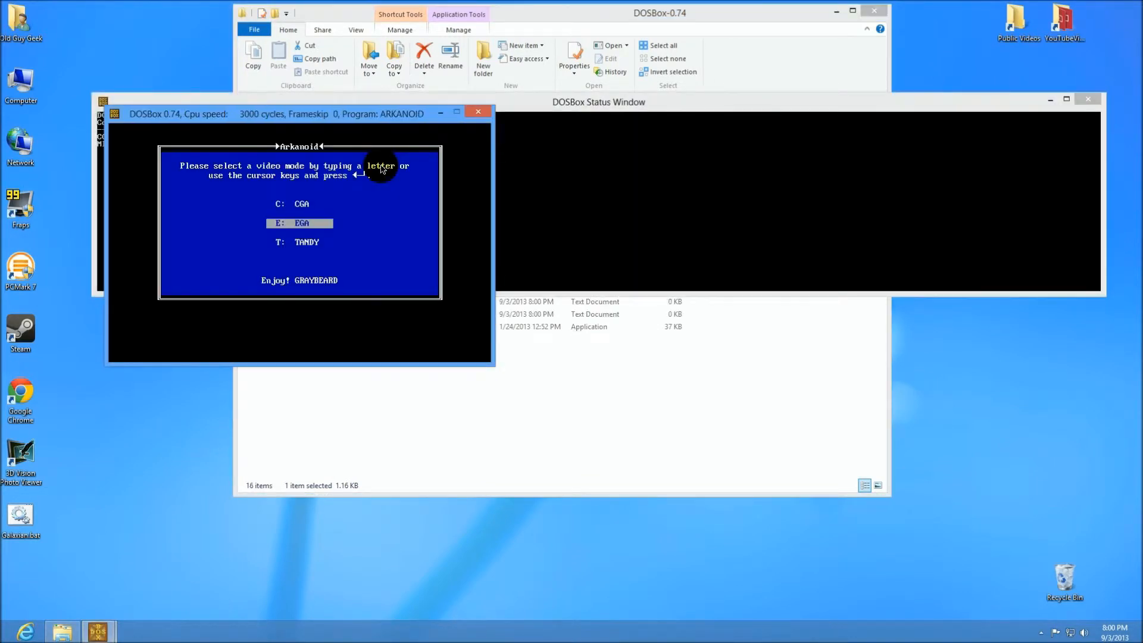
{"action": "left_click", "coordinate": [304, 223]}
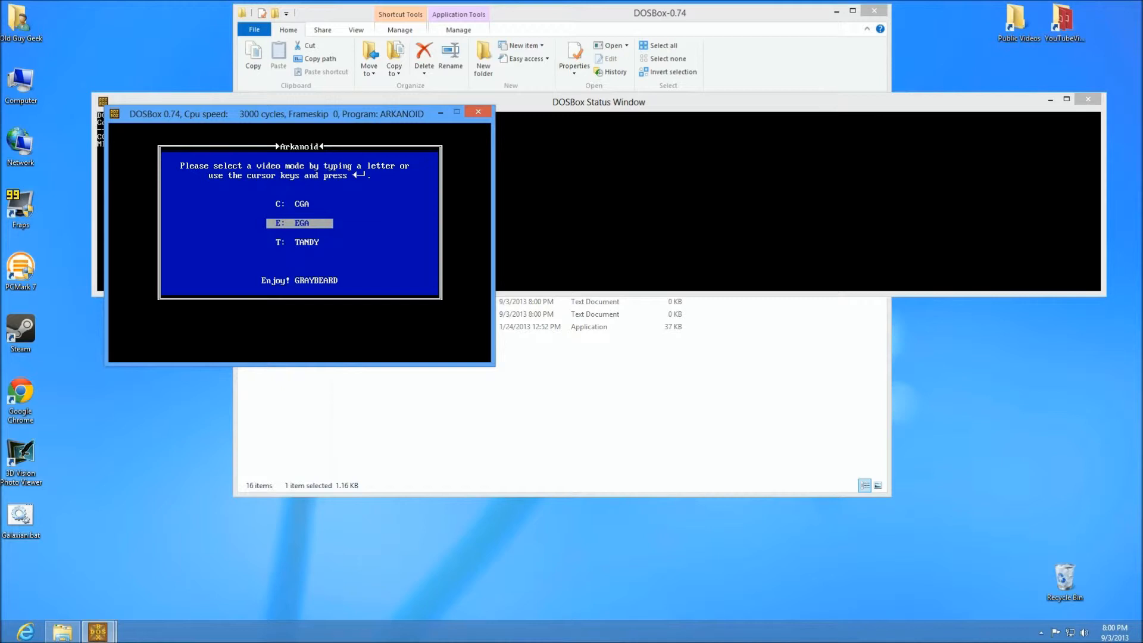
{"action": "key", "text": "Up"}
{"action": "key", "text": "Down"}
{"action": "key", "text": "Return"}
{"action": "key", "text": "Down"}
{"action": "key", "text": "Down"}
{"action": "key", "text": "Up"}
{"action": "key", "text": "Up"}
{"action": "key", "text": "Return"}
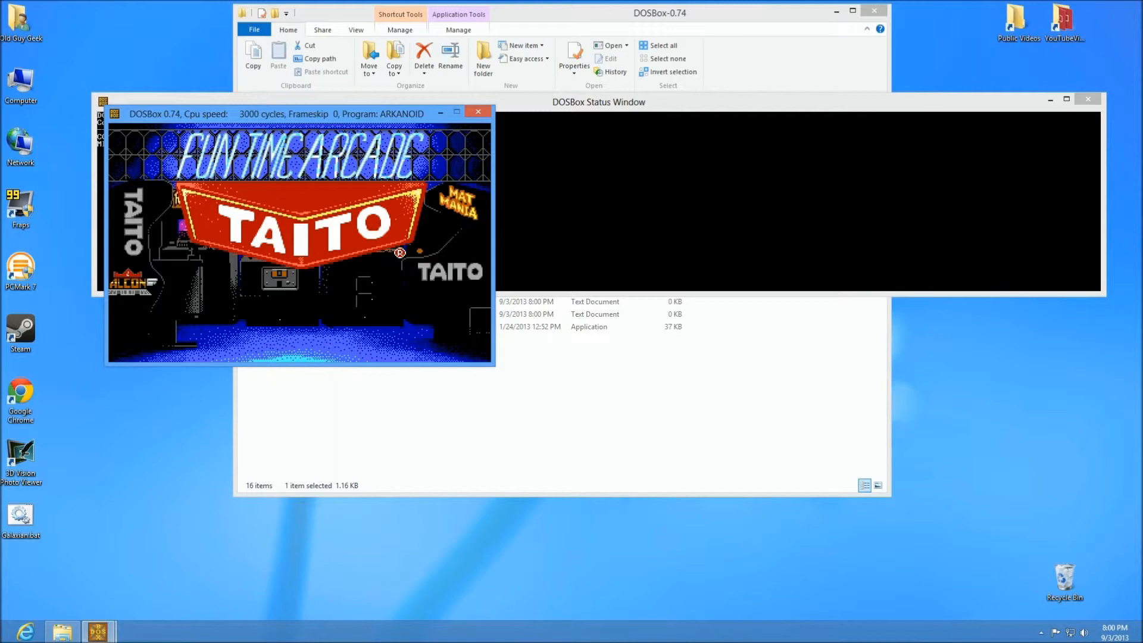
Switch out of the running Arkanoid game and close its DOSBox window.
{"action": "key", "text": "alt+Tab"}
{"action": "key", "text": "alt+Tab"}
{"action": "left_click", "coordinate": [250, 116]}
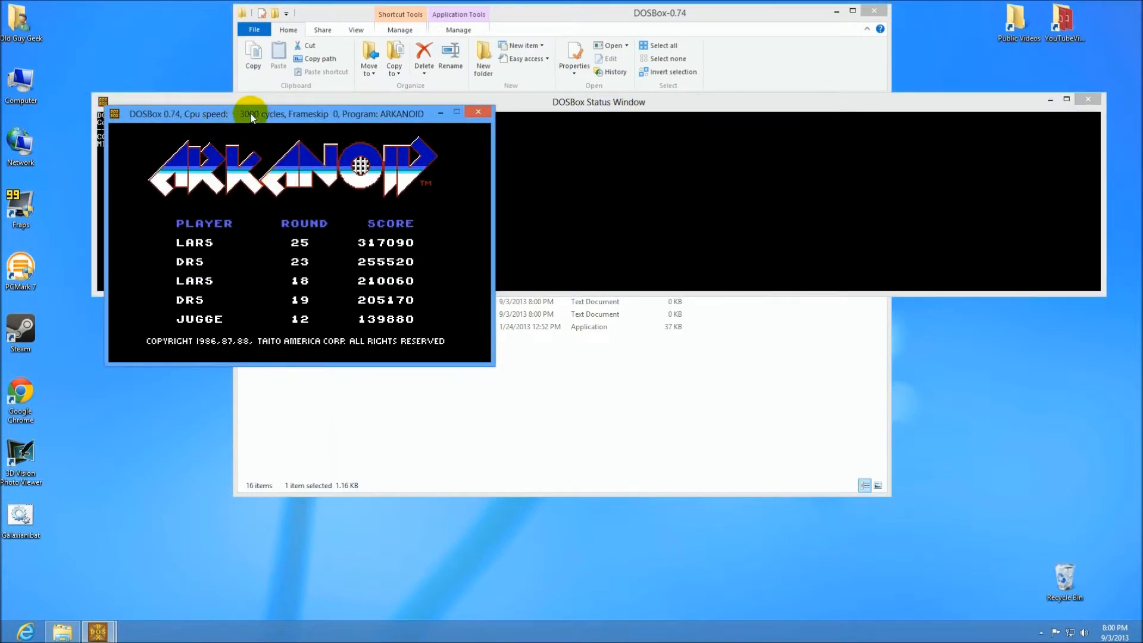
{"action": "left_click", "coordinate": [477, 114]}
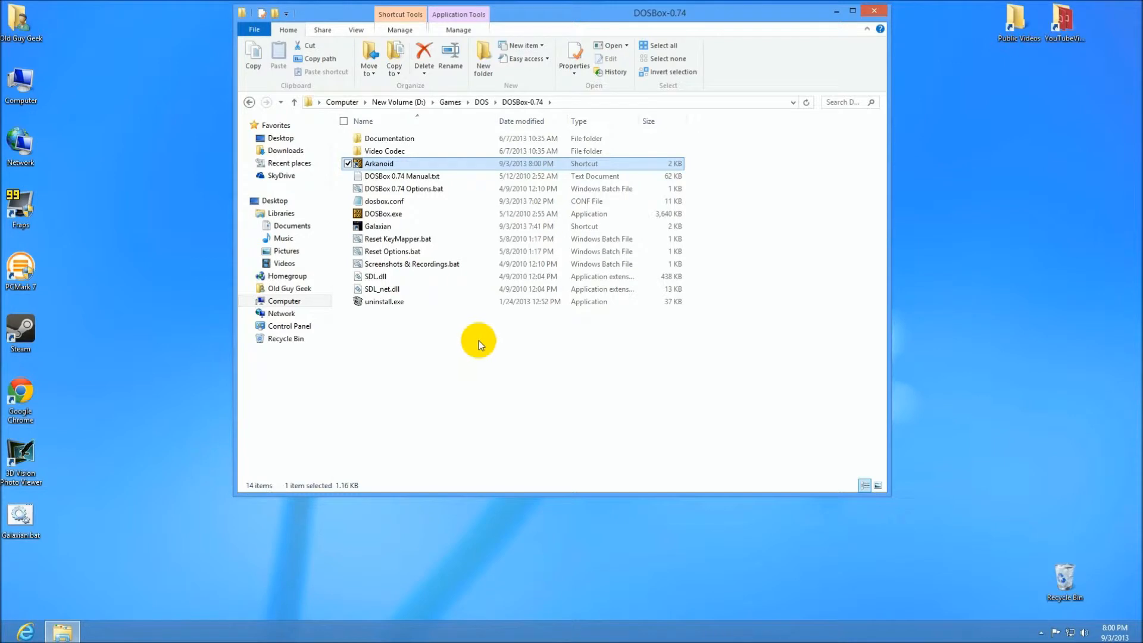
Open the Arkanoid shortcut's properties and start browsing for a file to supply its icon.
{"action": "right_click", "coordinate": [375, 169]}
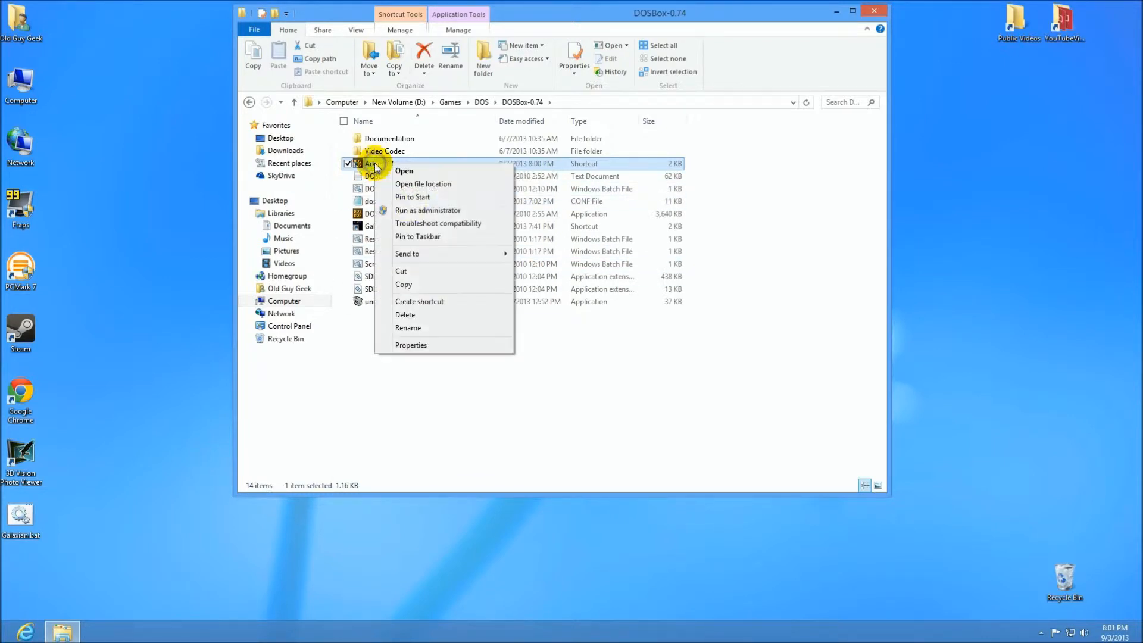
{"action": "left_click", "coordinate": [425, 345]}
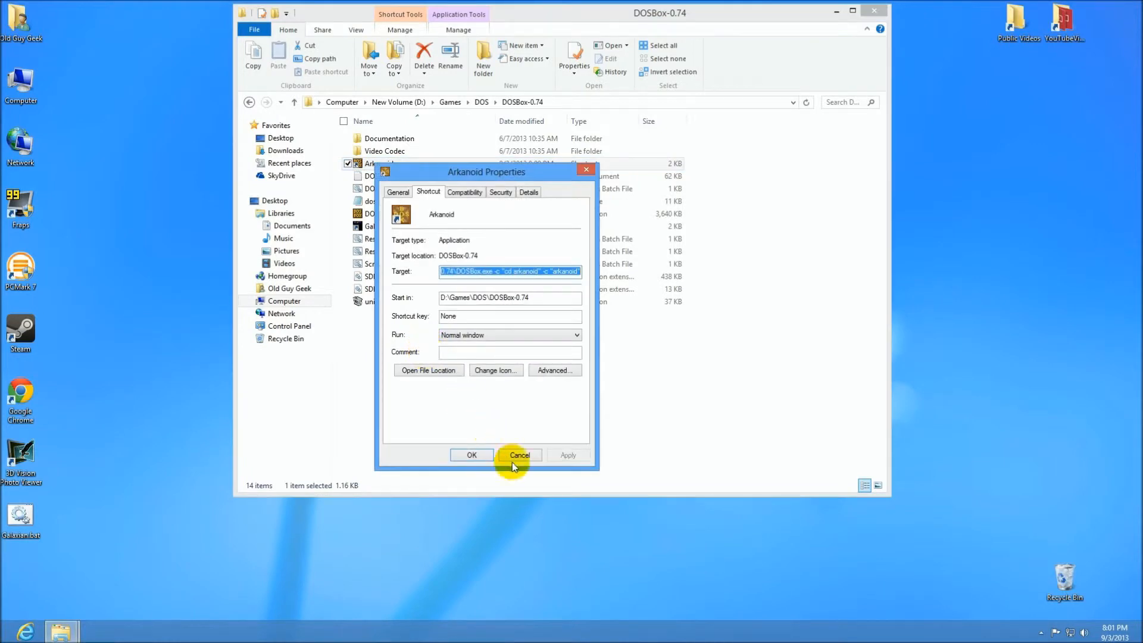
{"action": "left_click", "coordinate": [498, 371]}
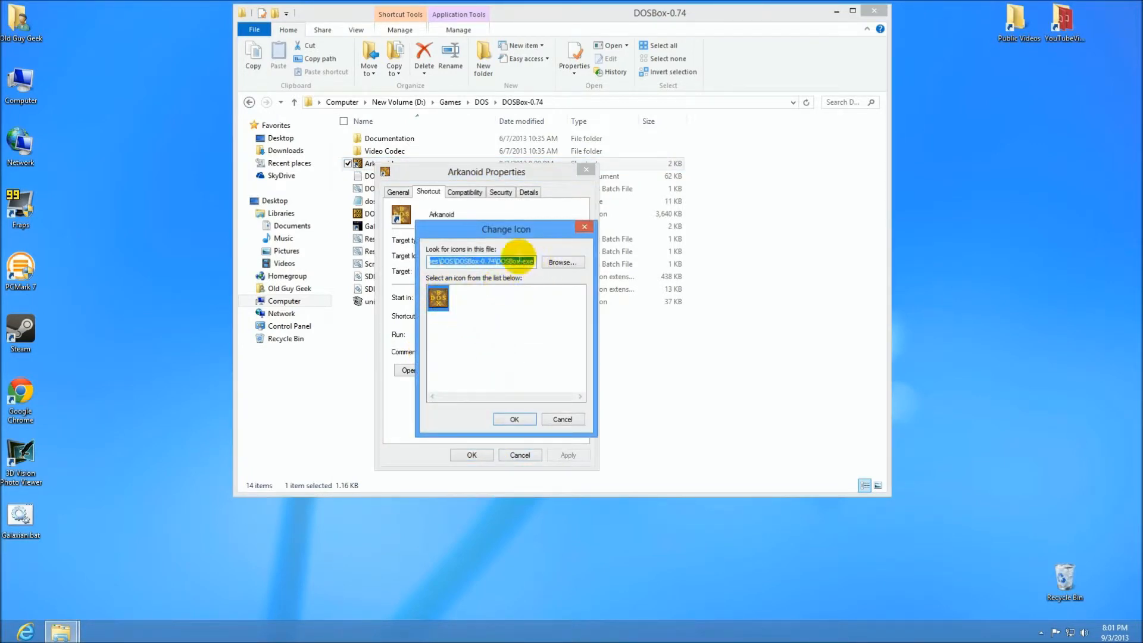
{"action": "left_click", "coordinate": [567, 263]}
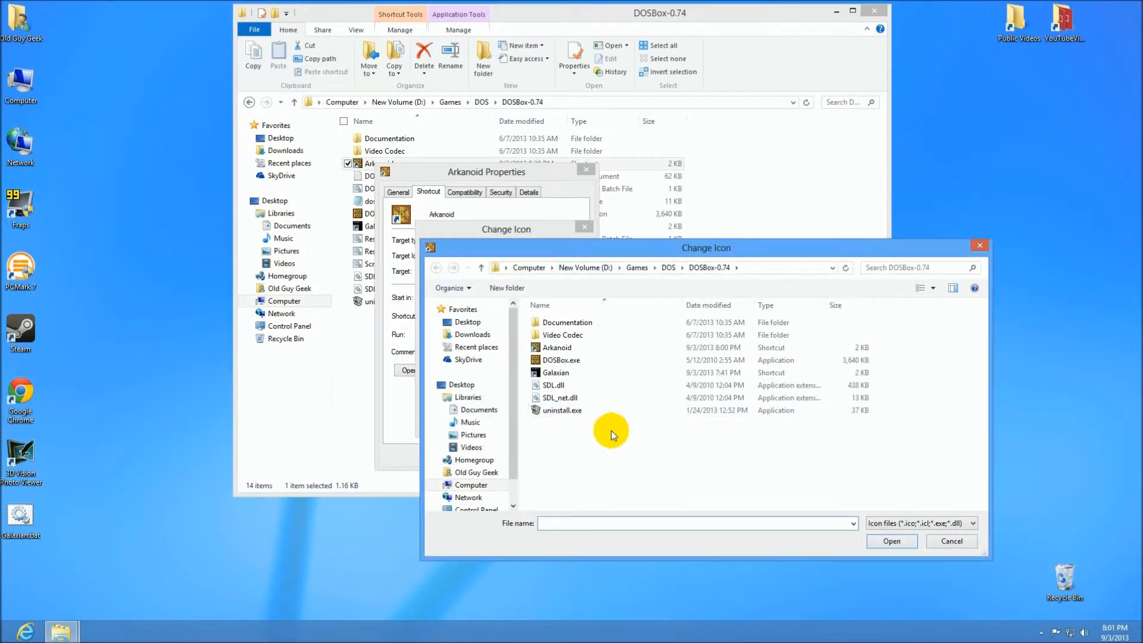
Try to load an icon from ARKANOID.COM in the DOS\Arkanoid folder, listing all file types, and dismiss the warning.
{"action": "left_click", "coordinate": [668, 267]}
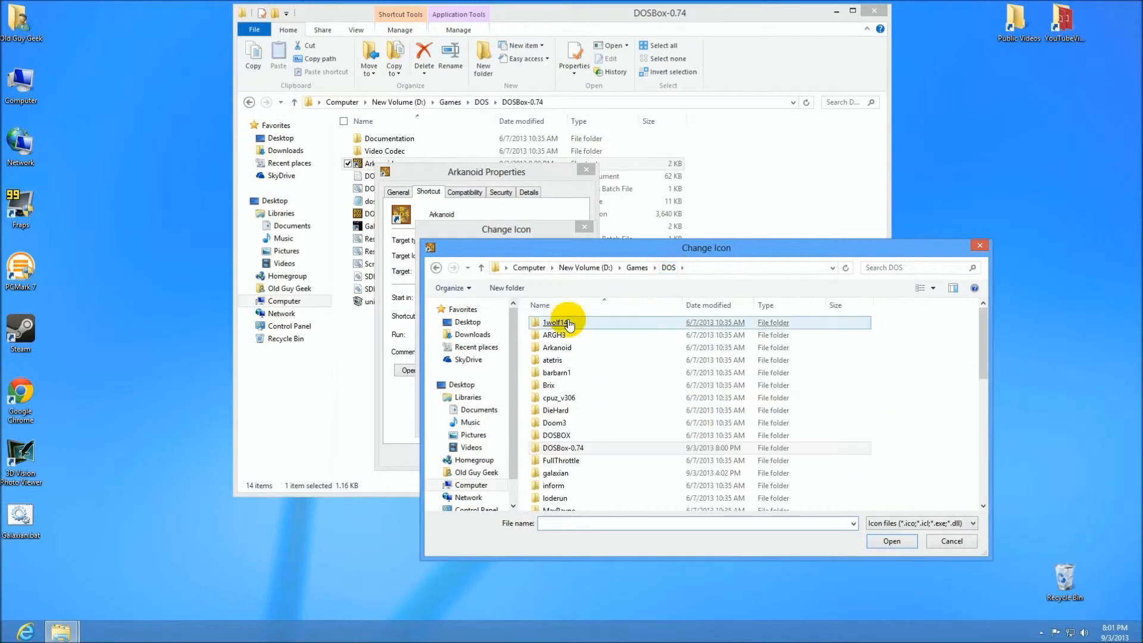
{"action": "double_click", "coordinate": [560, 349]}
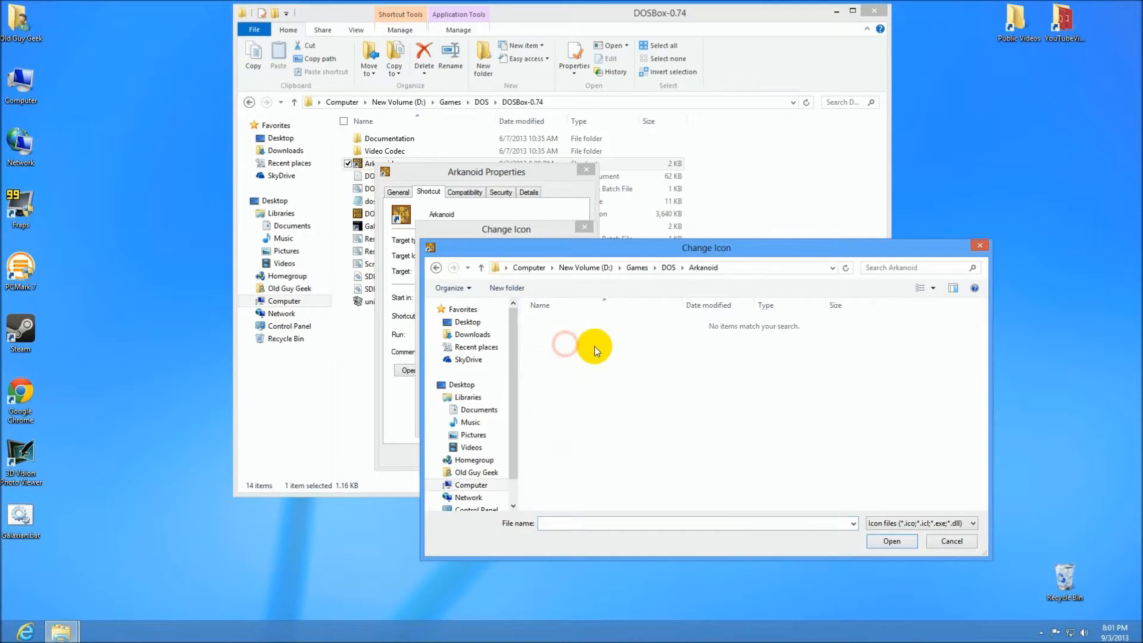
{"action": "left_click", "coordinate": [914, 524]}
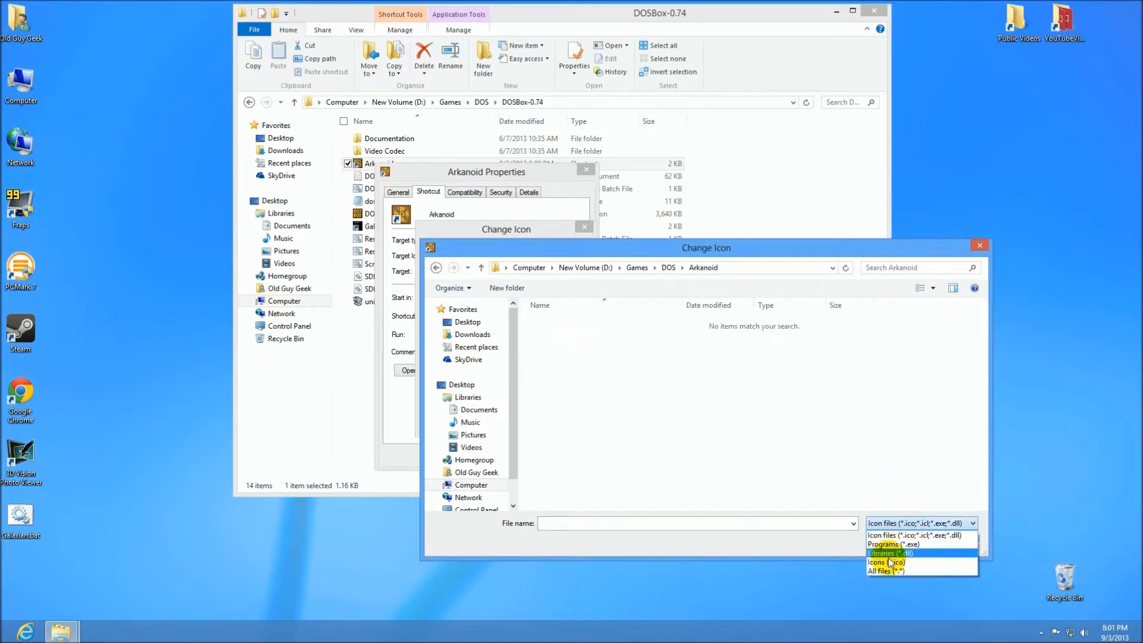
{"action": "left_click", "coordinate": [885, 572]}
{"action": "left_click", "coordinate": [577, 322]}
{"action": "double_click", "coordinate": [577, 323]}
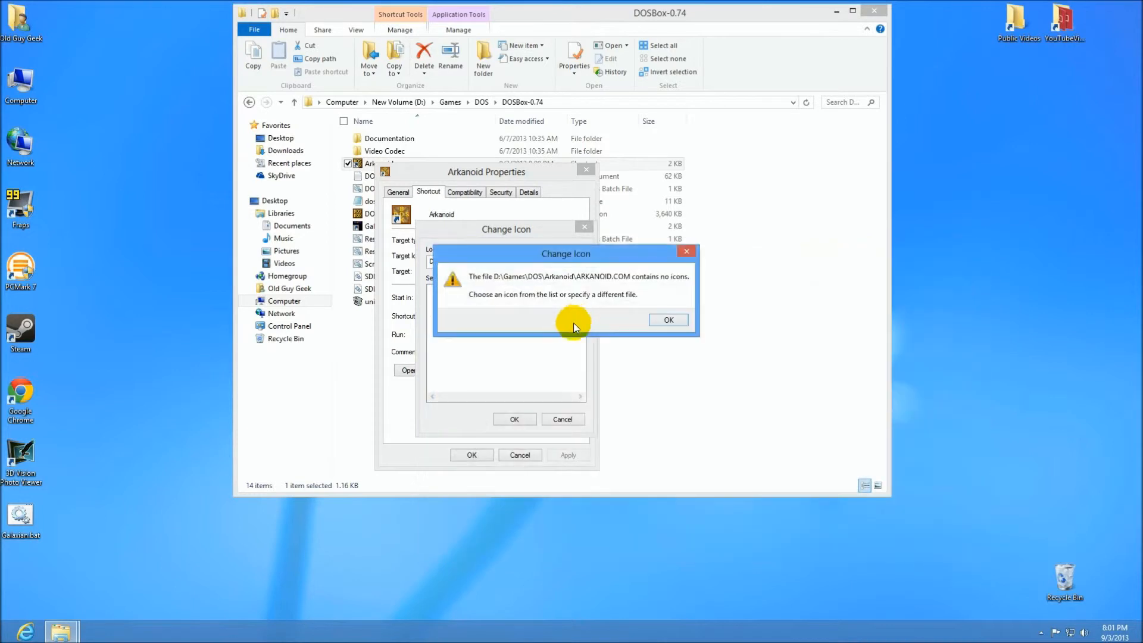
{"action": "left_click", "coordinate": [663, 320]}
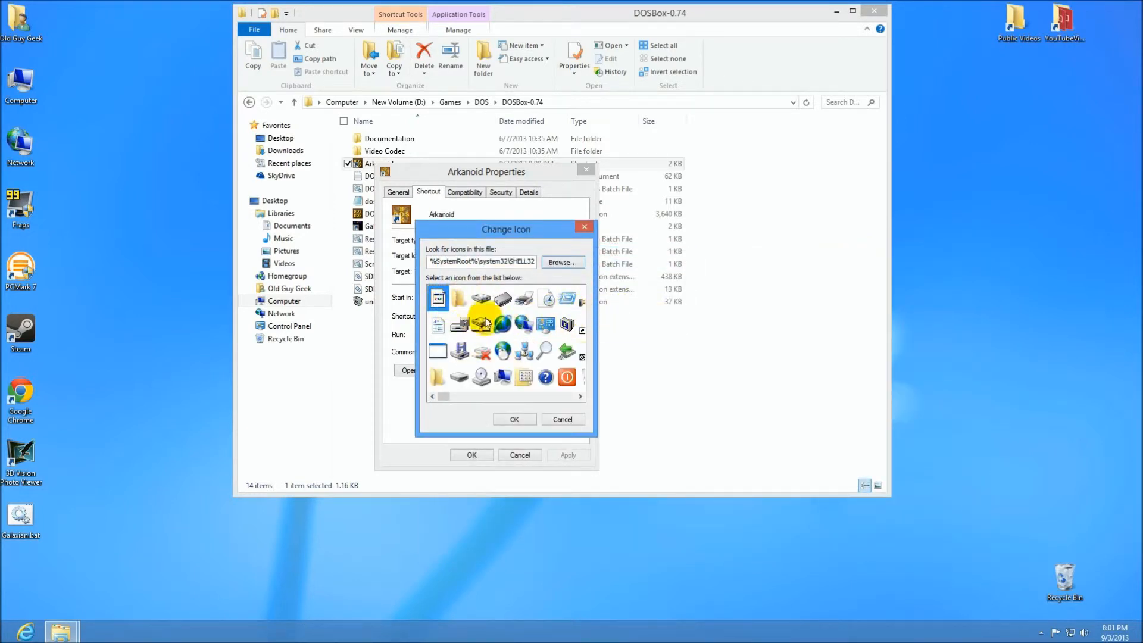
Look through the default Windows icons in SHELL32.dll for one that suits the Arkanoid shortcut.
{"action": "left_click_drag", "start_coordinate": [521, 262], "coordinate": [554, 262]}
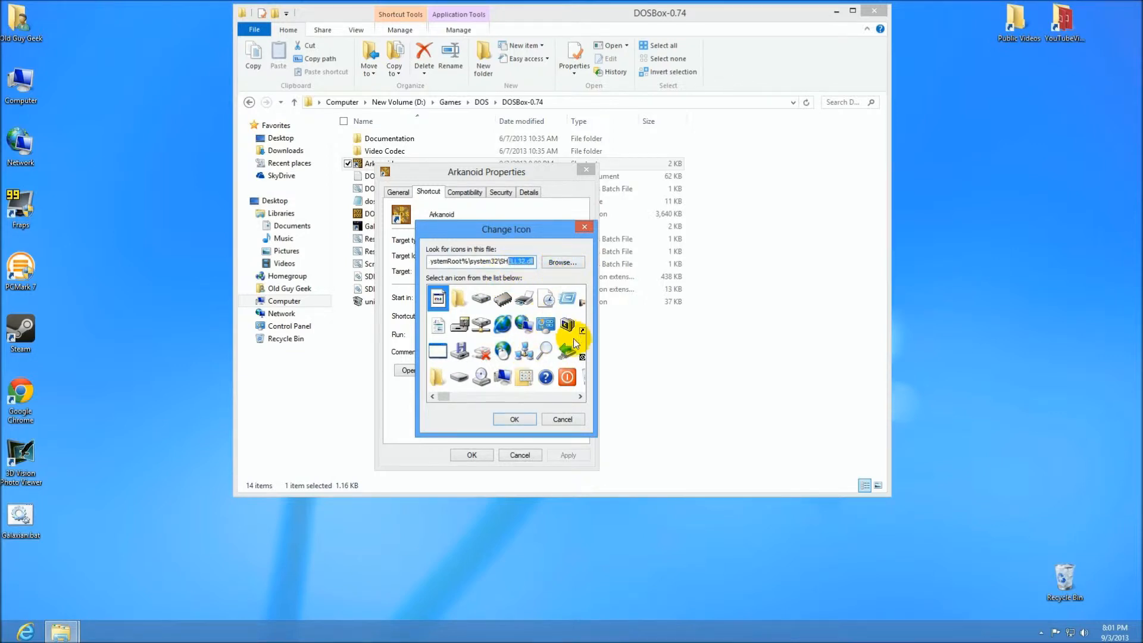
{"action": "scroll", "coordinate": [496, 399], "scroll_direction": "down", "scroll_amount": 3}
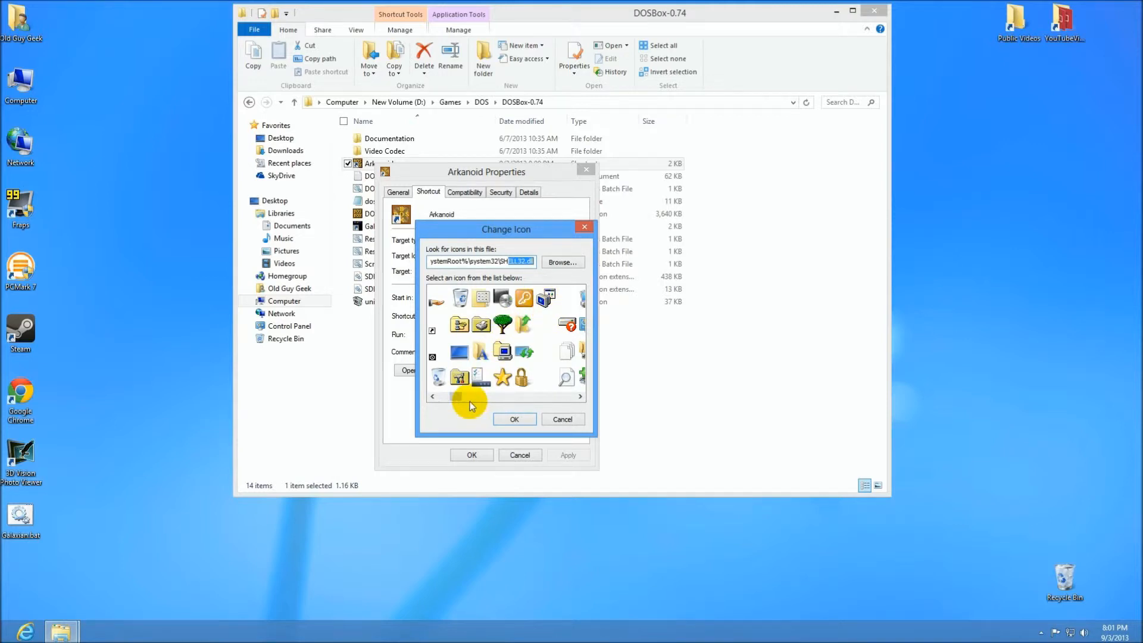
{"action": "left_click_drag", "start_coordinate": [456, 401], "coordinate": [489, 396]}
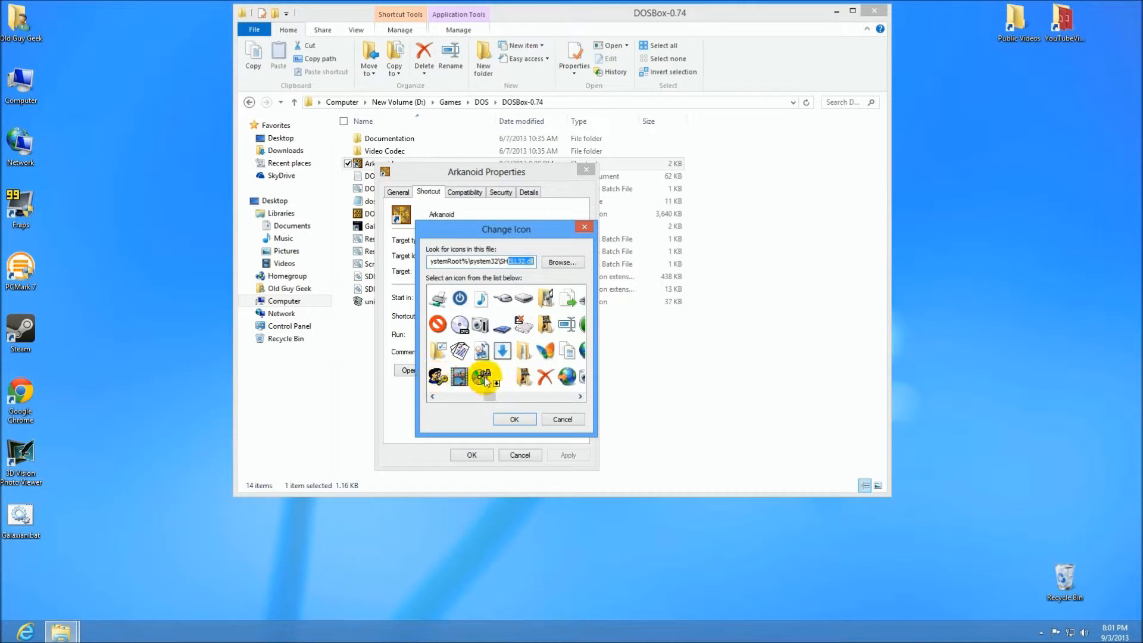
{"action": "left_click_drag", "start_coordinate": [490, 395], "coordinate": [575, 405]}
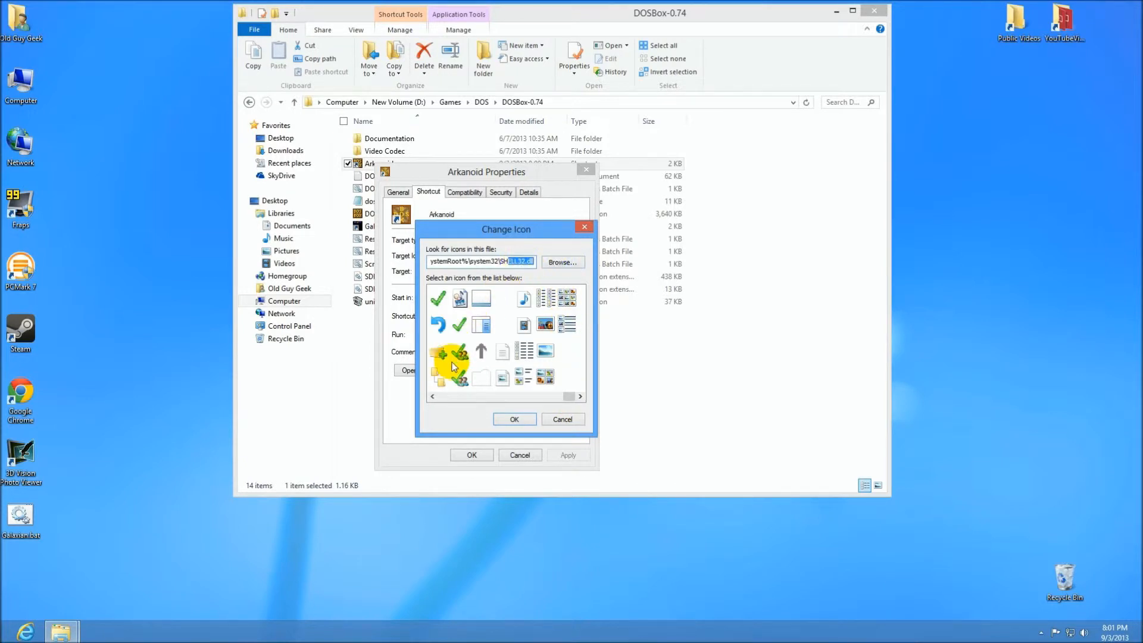
Try to load an icon from ARKANOID.OLD with all file types listed, and cancel the icon change and the shortcut's properties.
{"action": "left_click", "coordinate": [560, 264]}
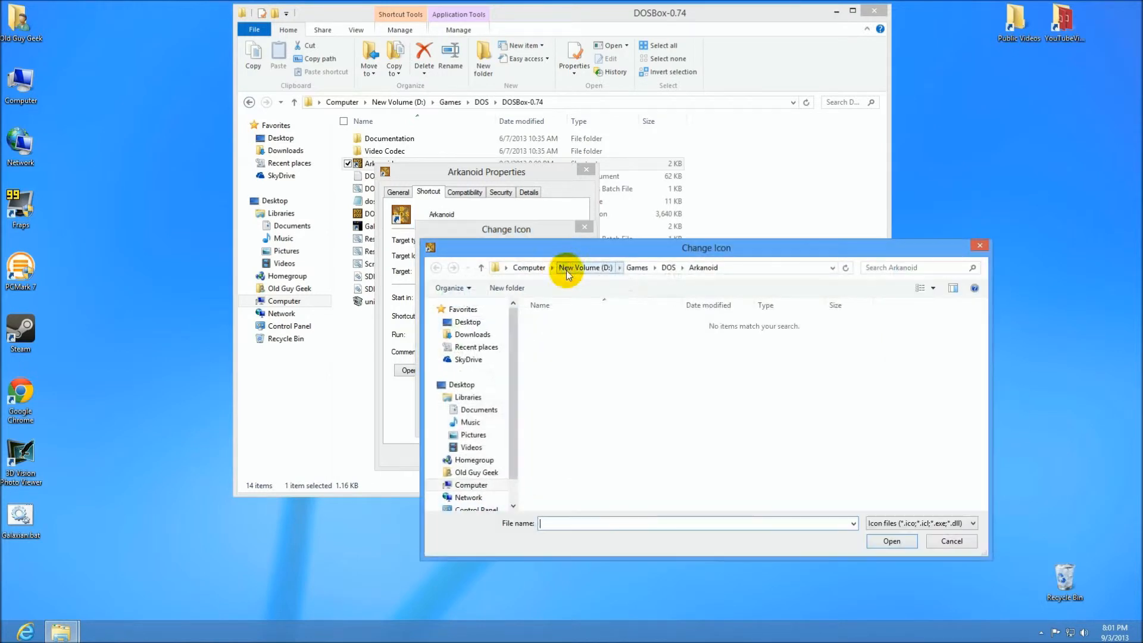
{"action": "left_click", "coordinate": [923, 523]}
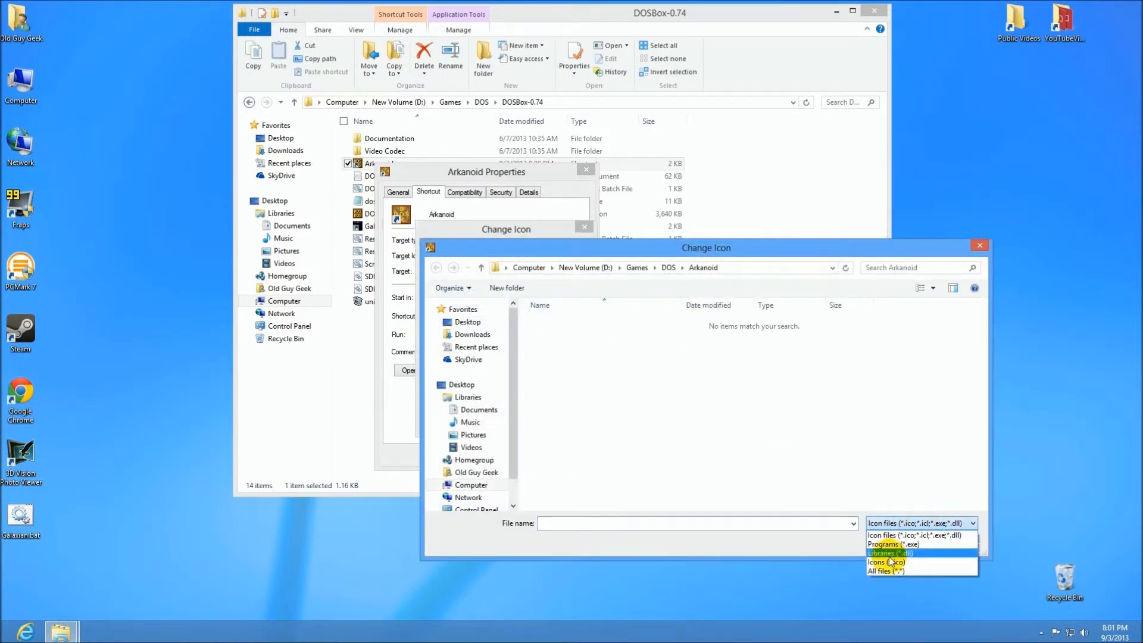
{"action": "left_click", "coordinate": [884, 568]}
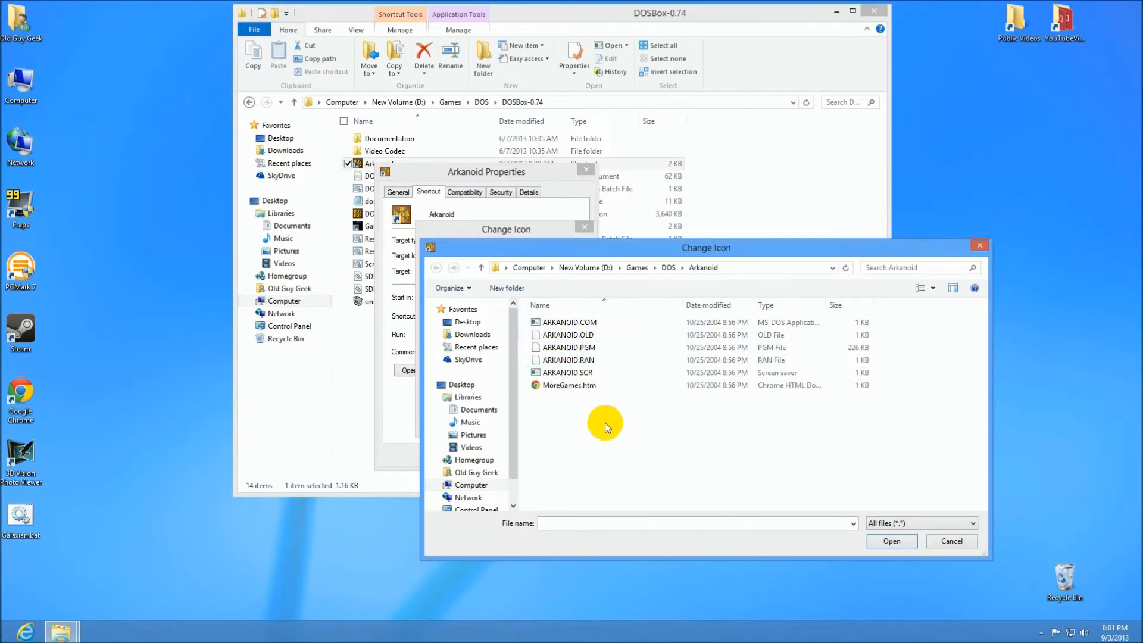
{"action": "left_click", "coordinate": [780, 375]}
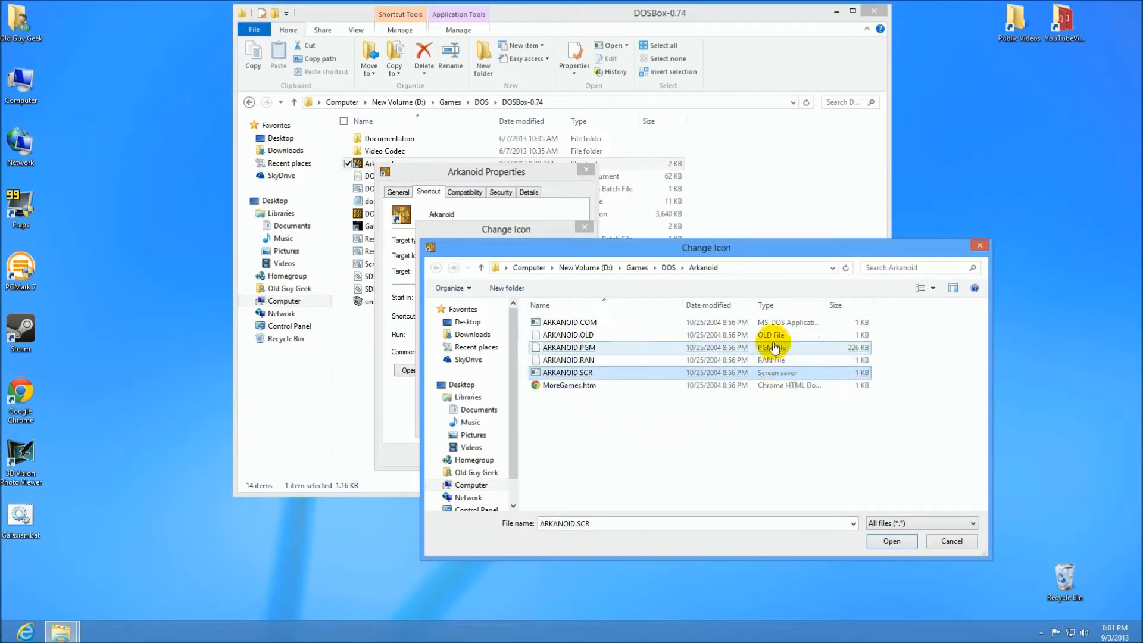
{"action": "left_click", "coordinate": [644, 337]}
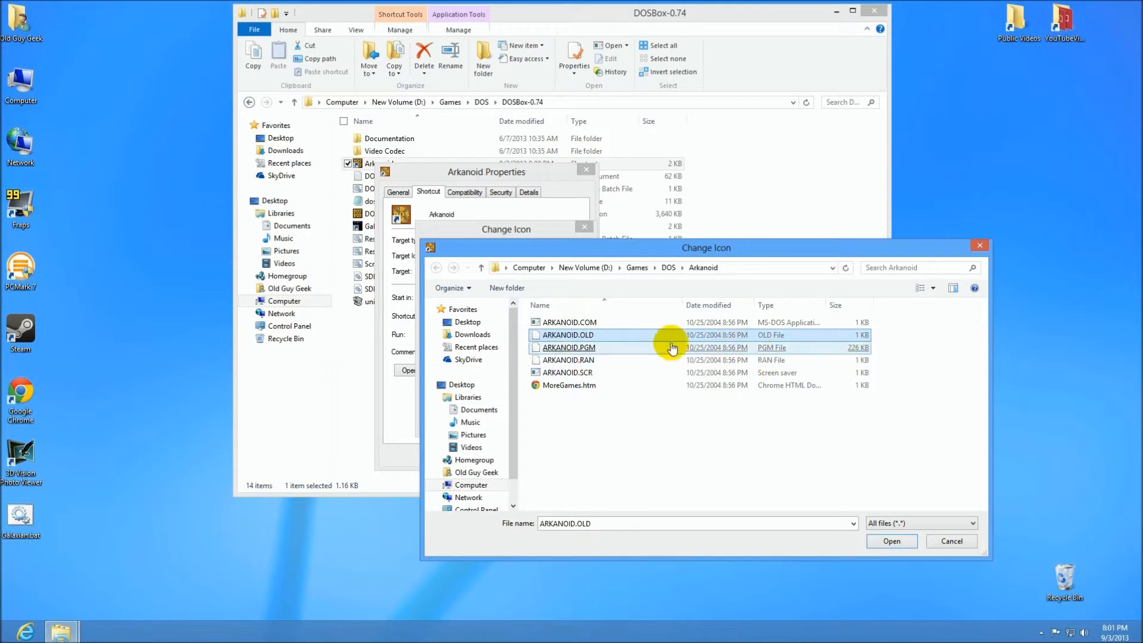
{"action": "double_click", "coordinate": [631, 336]}
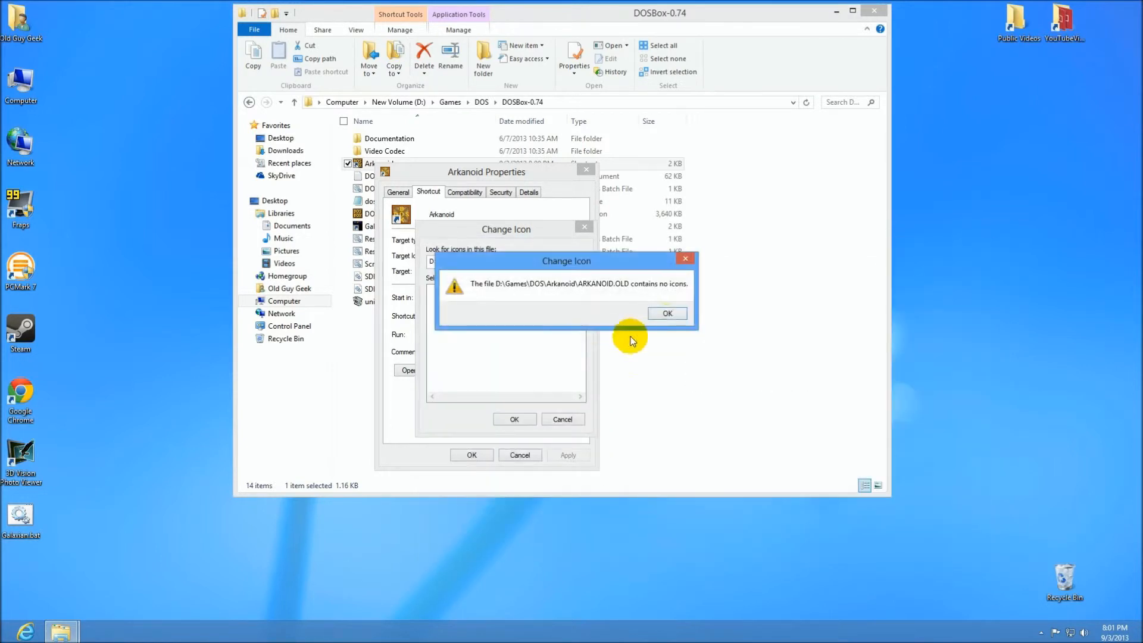
{"action": "left_click", "coordinate": [667, 314]}
{"action": "left_click", "coordinate": [558, 424]}
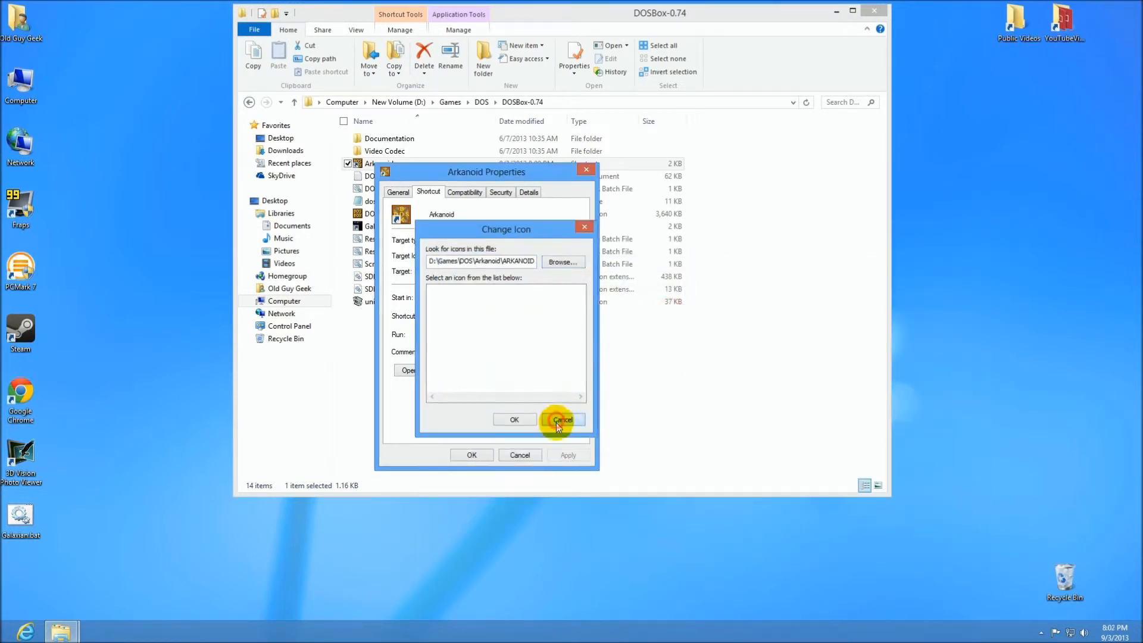
{"action": "left_click", "coordinate": [520, 455]}
Switch to Internet Explorer and search Bing for "arkanoid icon".
{"action": "left_click", "coordinate": [27, 631]}
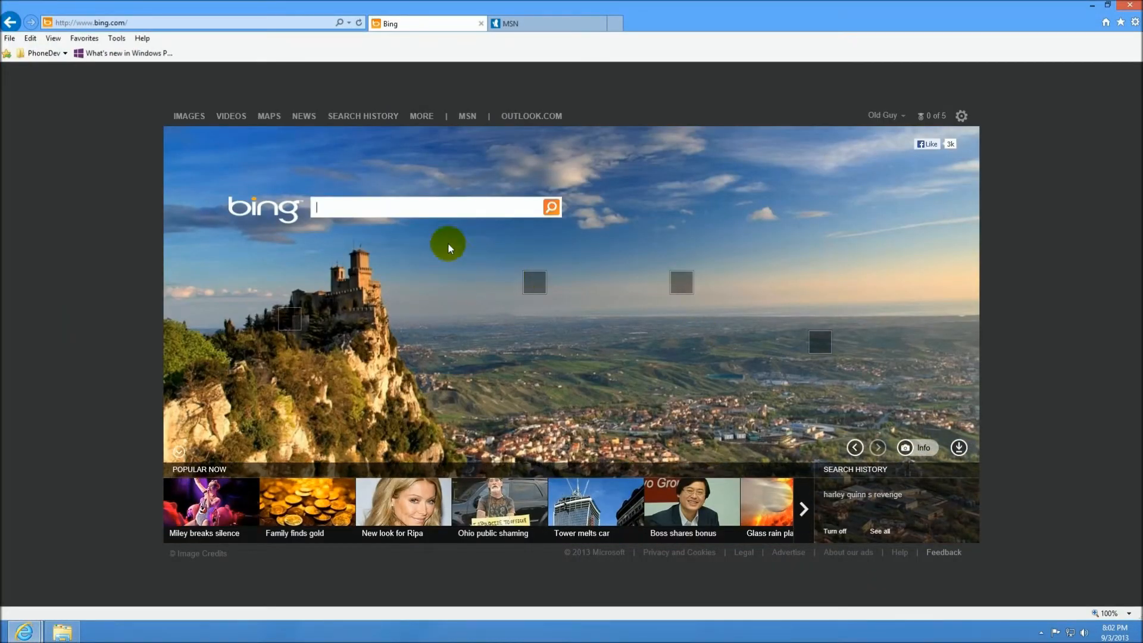
{"action": "type", "text": "a"}
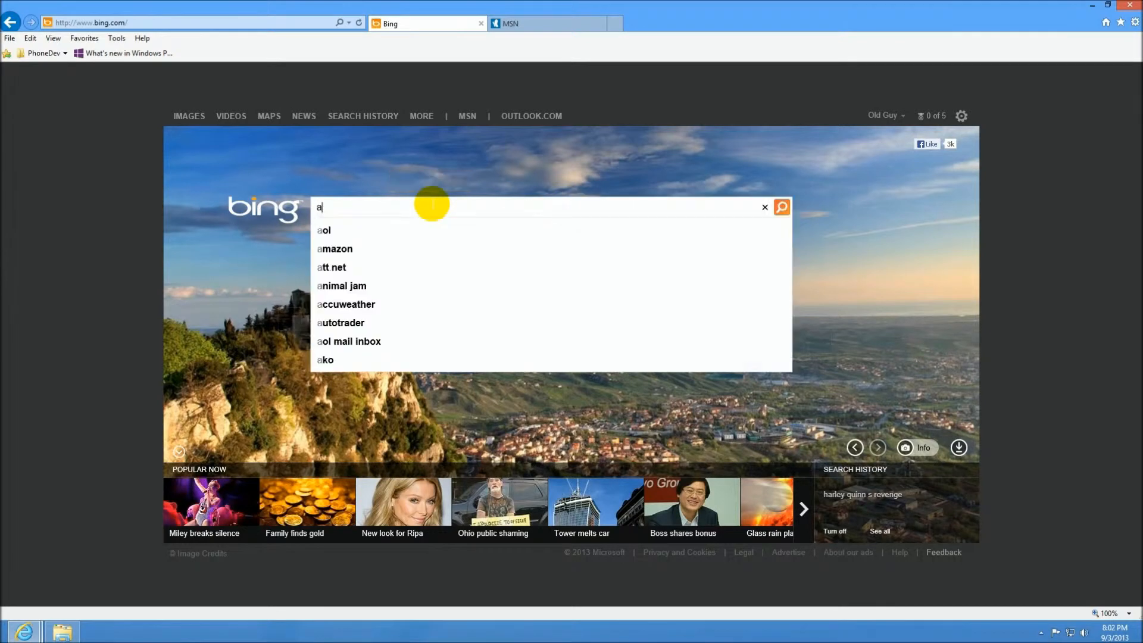
{"action": "type", "text": "rkanoid"}
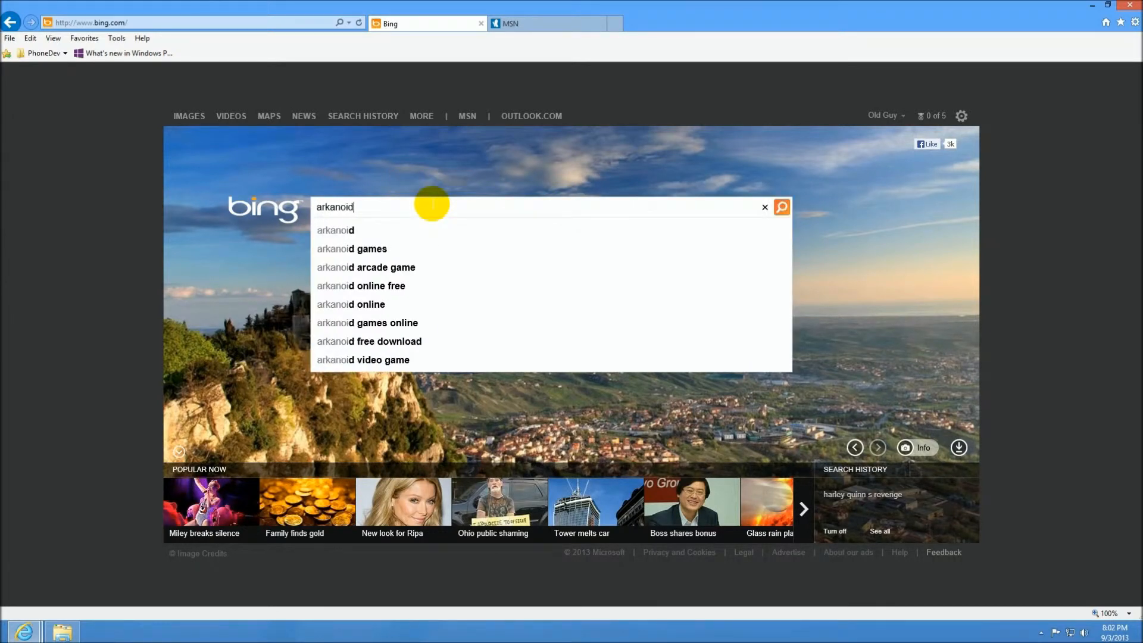
{"action": "type", "text": " icon"}
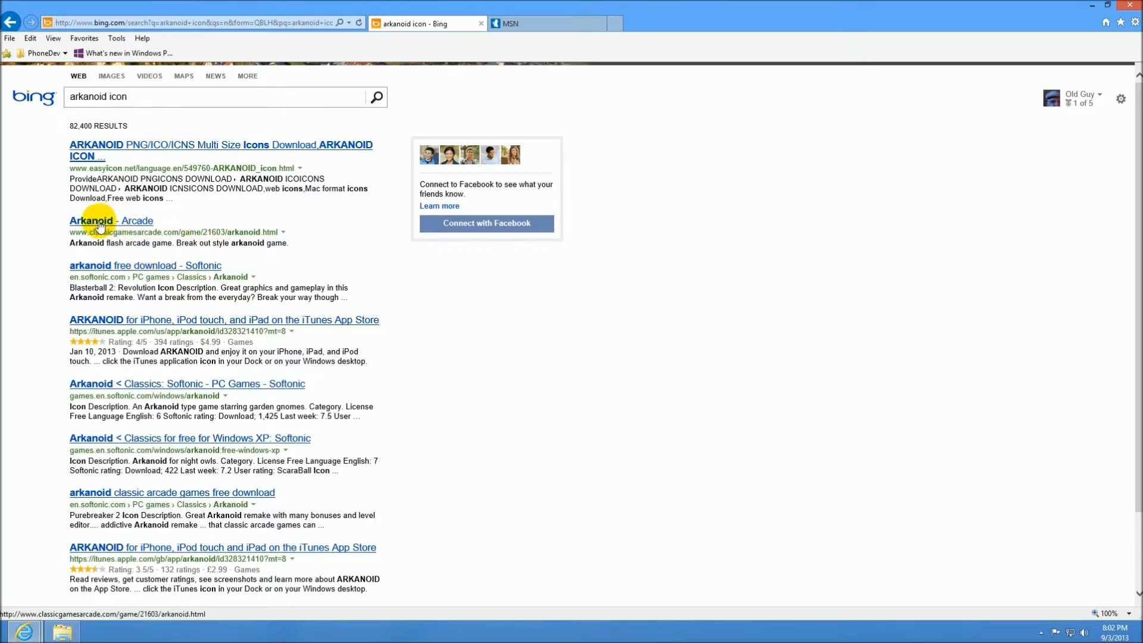
Open the "Arkanoid - Arcade" search result, check the page for an icon, and close its tab.
{"action": "left_click", "coordinate": [128, 228]}
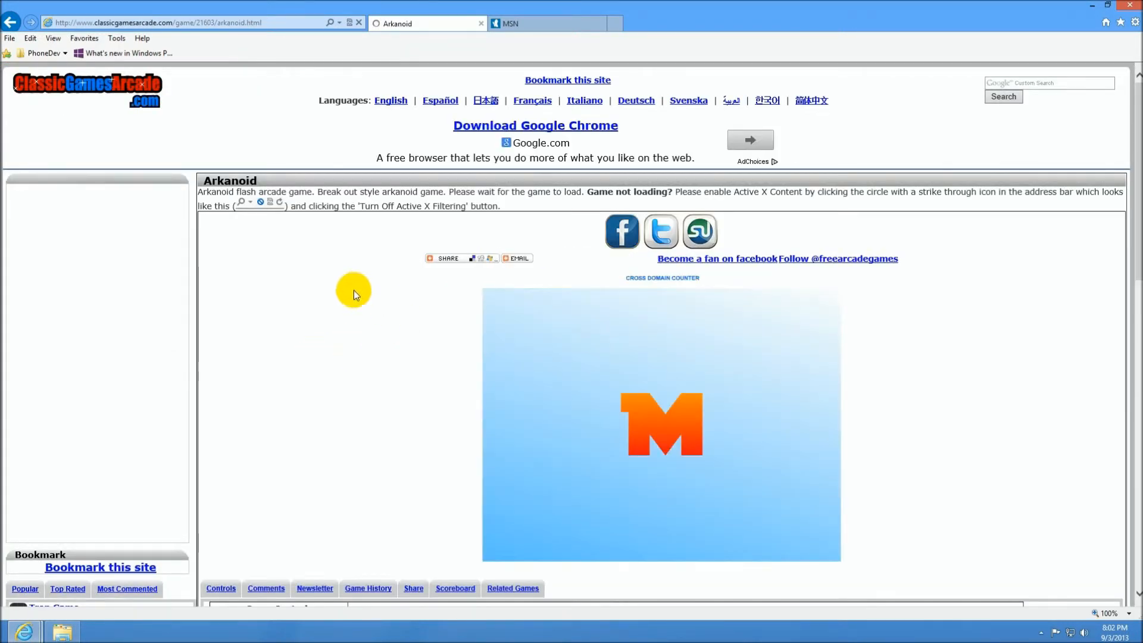
{"action": "scroll", "coordinate": [325, 402], "scroll_direction": "down", "scroll_amount": 3}
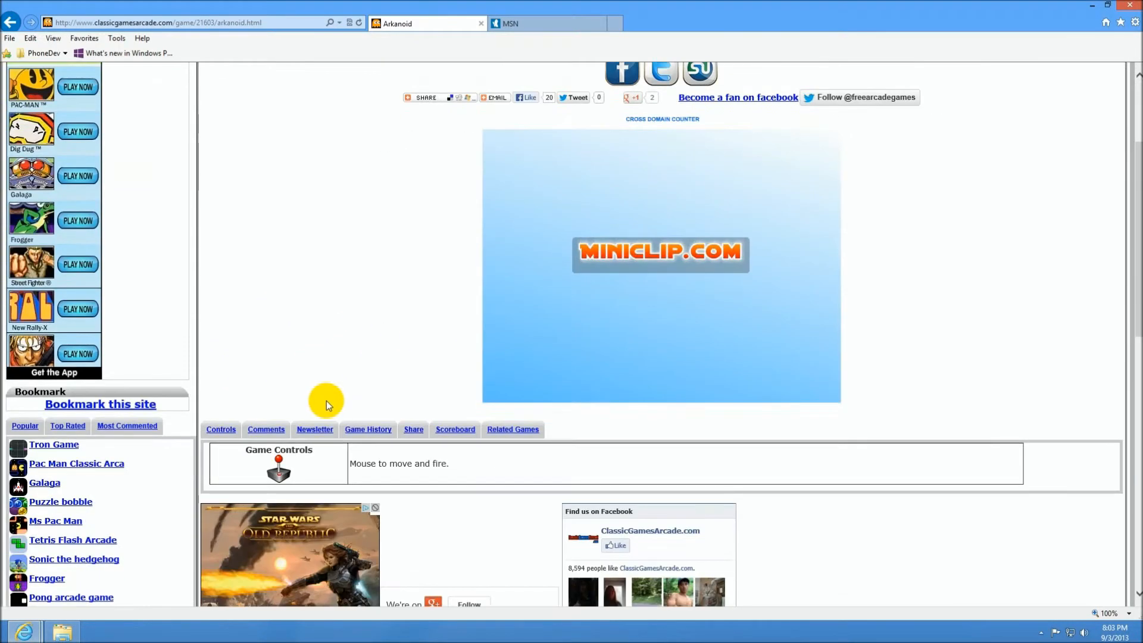
{"action": "left_click", "coordinate": [481, 23]}
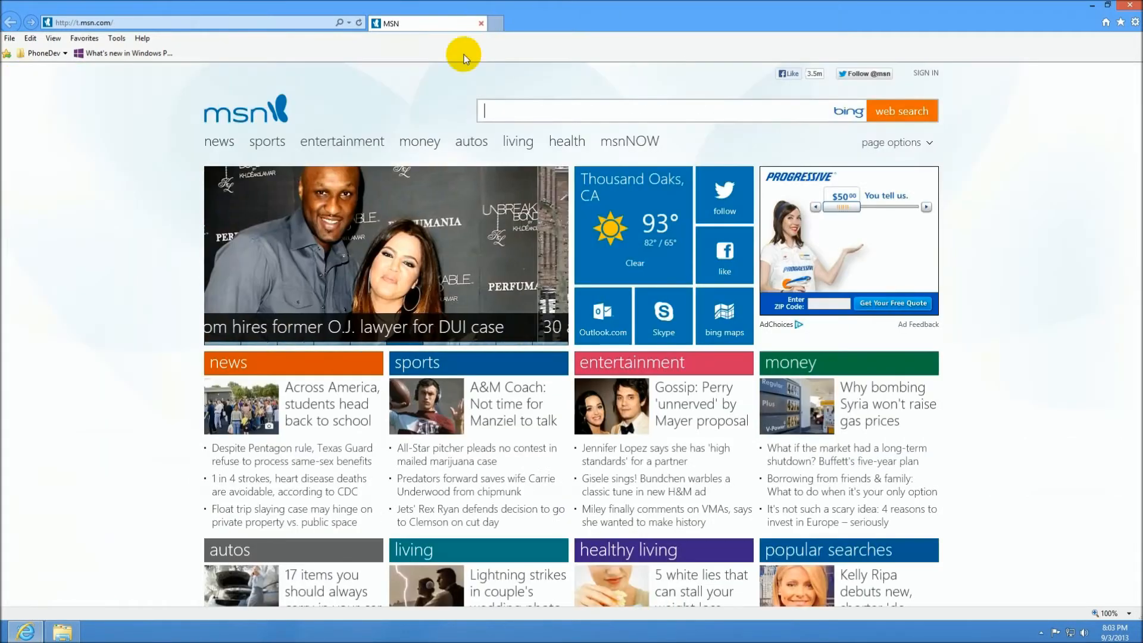
Search the web for "arkanoid incons" from the MSN page.
{"action": "left_click", "coordinate": [541, 113]}
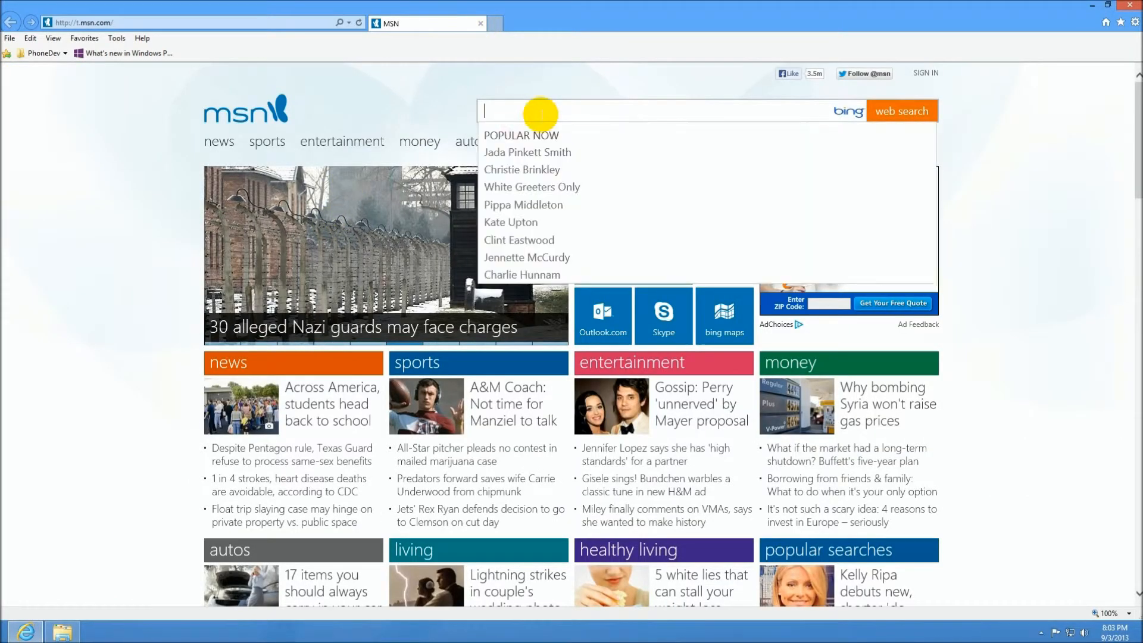
{"action": "type", "text": "arka"}
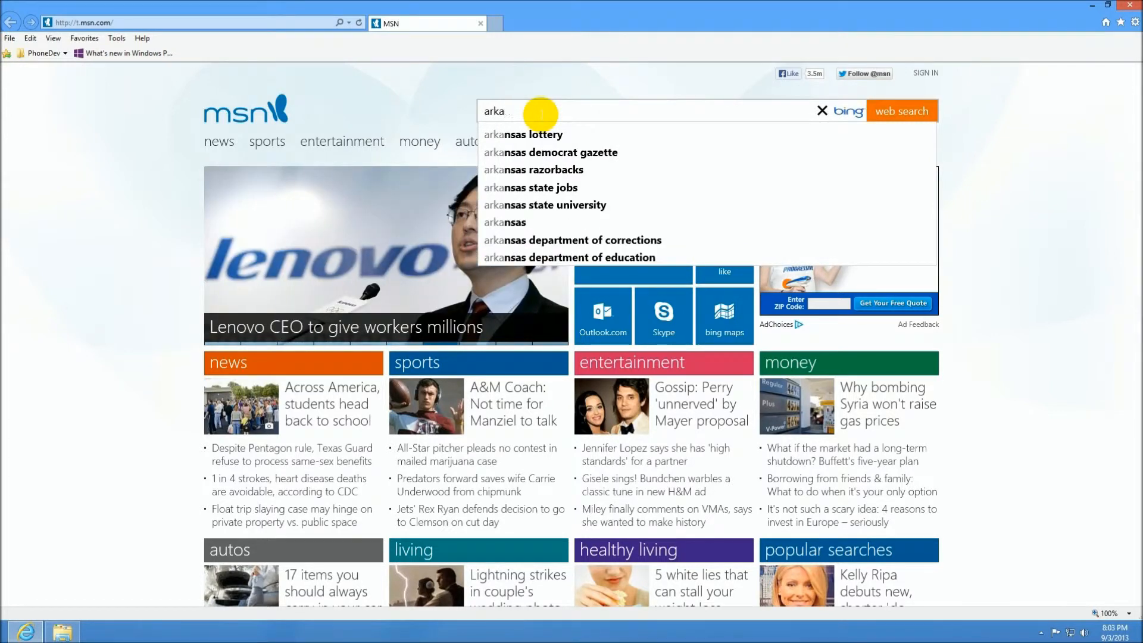
{"action": "type", "text": "noi"}
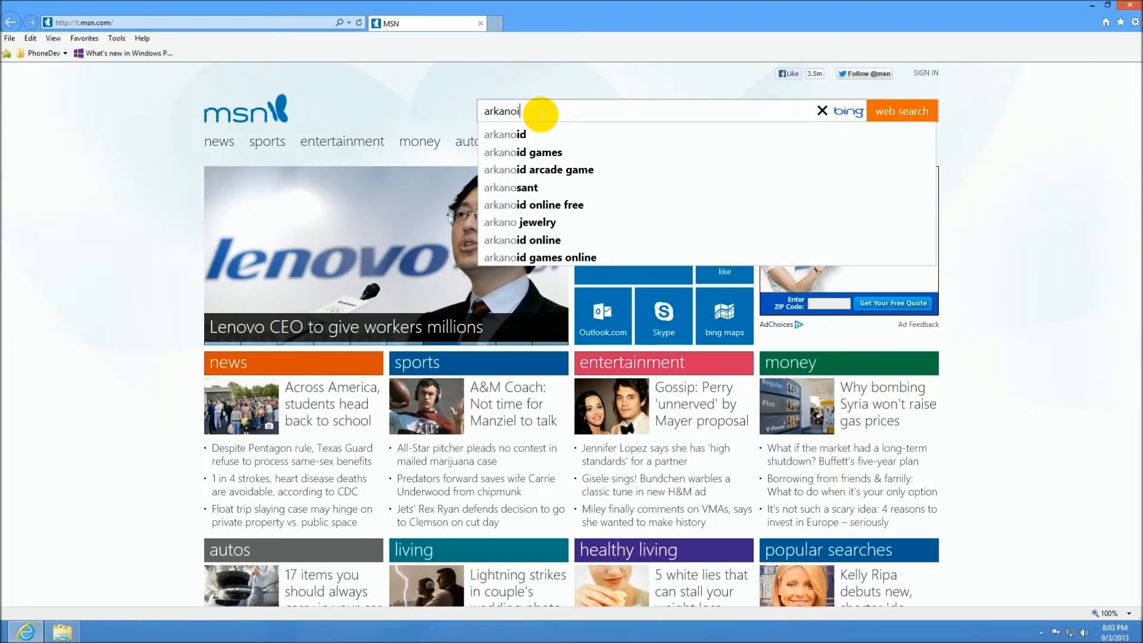
{"action": "type", "text": "d incons"}
{"action": "key", "text": "Return"}
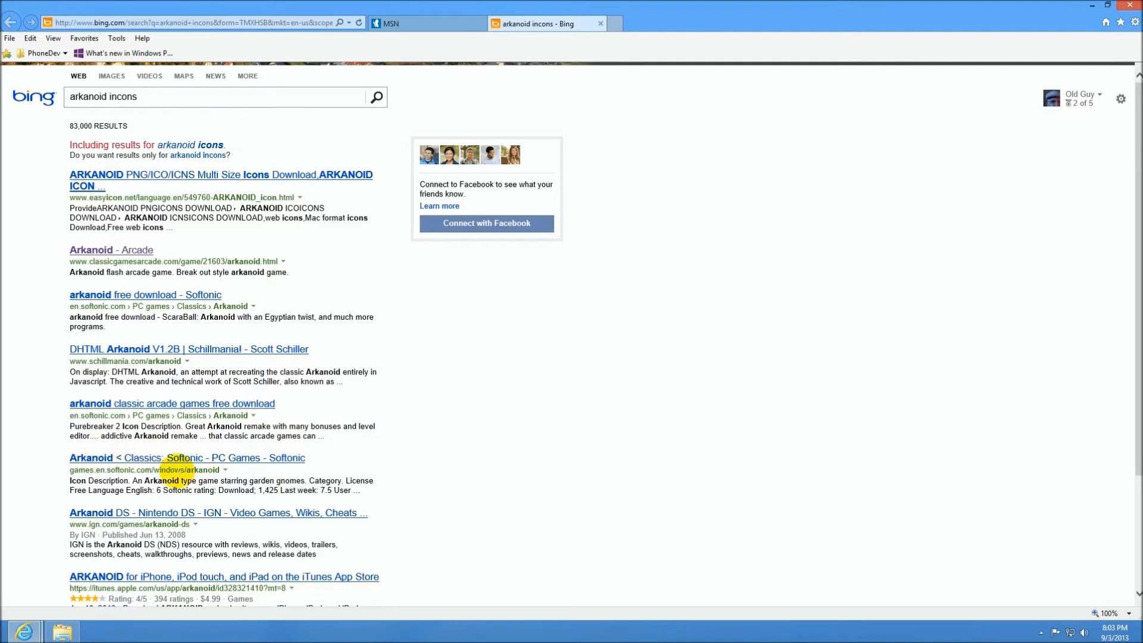
Open the Softonic "Arkanoid < Classics" search result and look through its list of Arkanoid games for a usable icon.
{"action": "left_click_drag", "start_coordinate": [153, 481], "coordinate": [318, 489]}
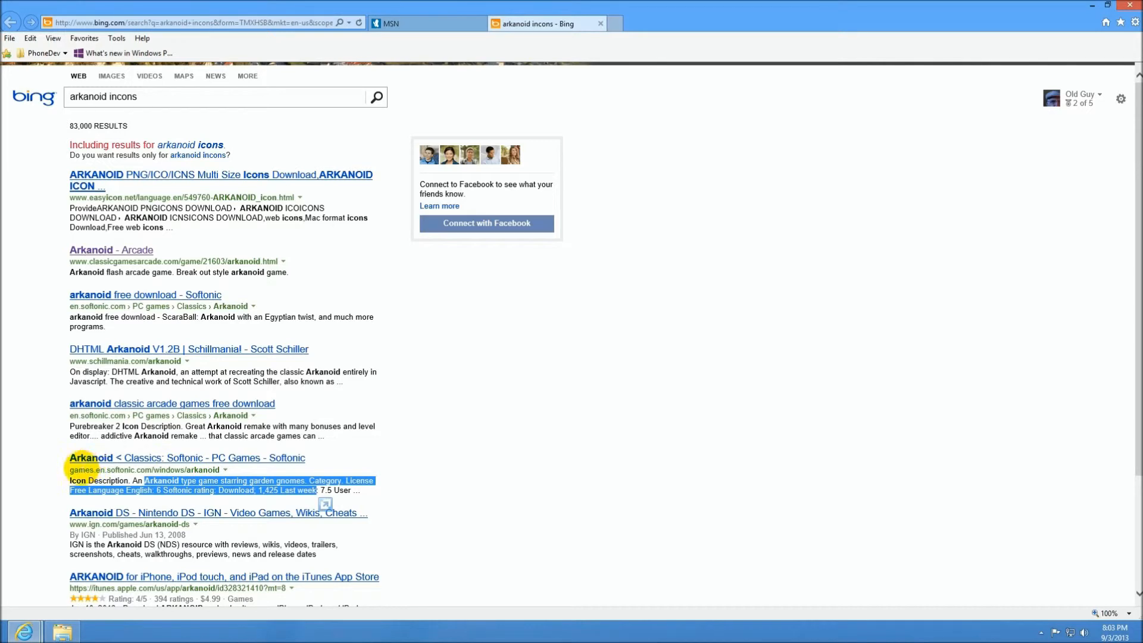
{"action": "left_click", "coordinate": [157, 460]}
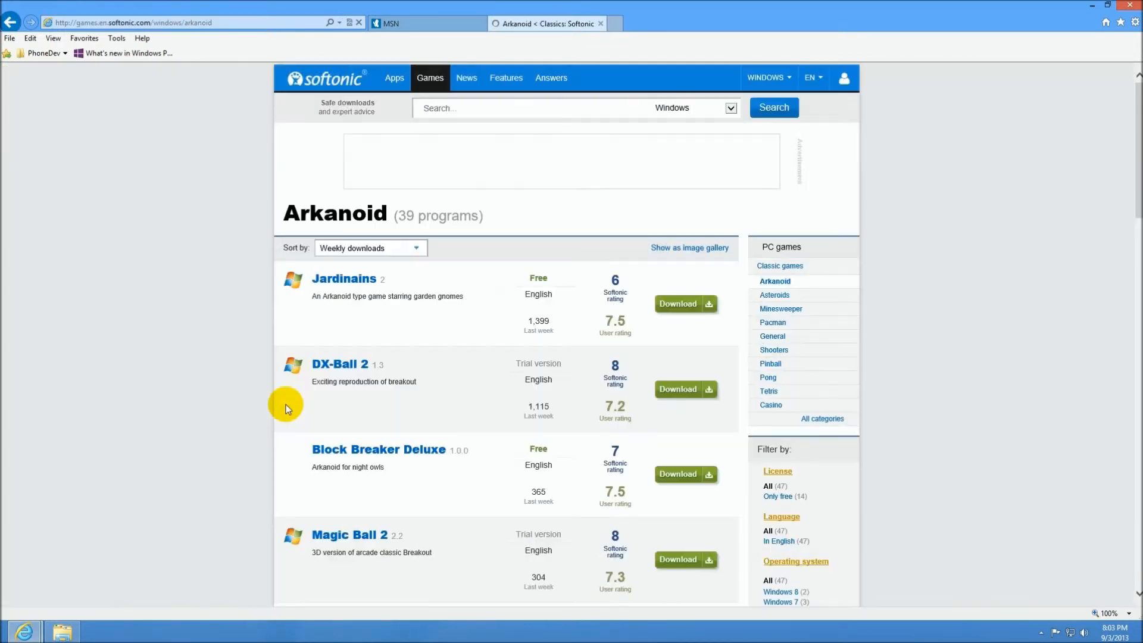
{"action": "scroll", "coordinate": [470, 334], "scroll_direction": "down", "scroll_amount": 1}
{"action": "scroll", "coordinate": [480, 357], "scroll_direction": "down", "scroll_amount": 7}
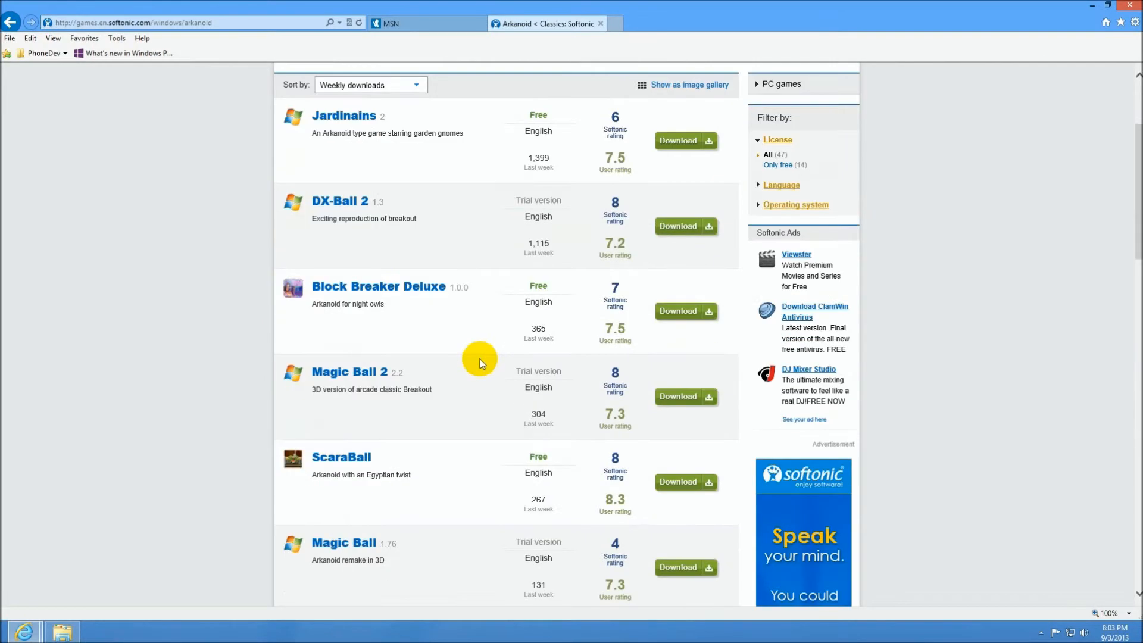
{"action": "scroll", "coordinate": [480, 366], "scroll_direction": "down", "scroll_amount": 6}
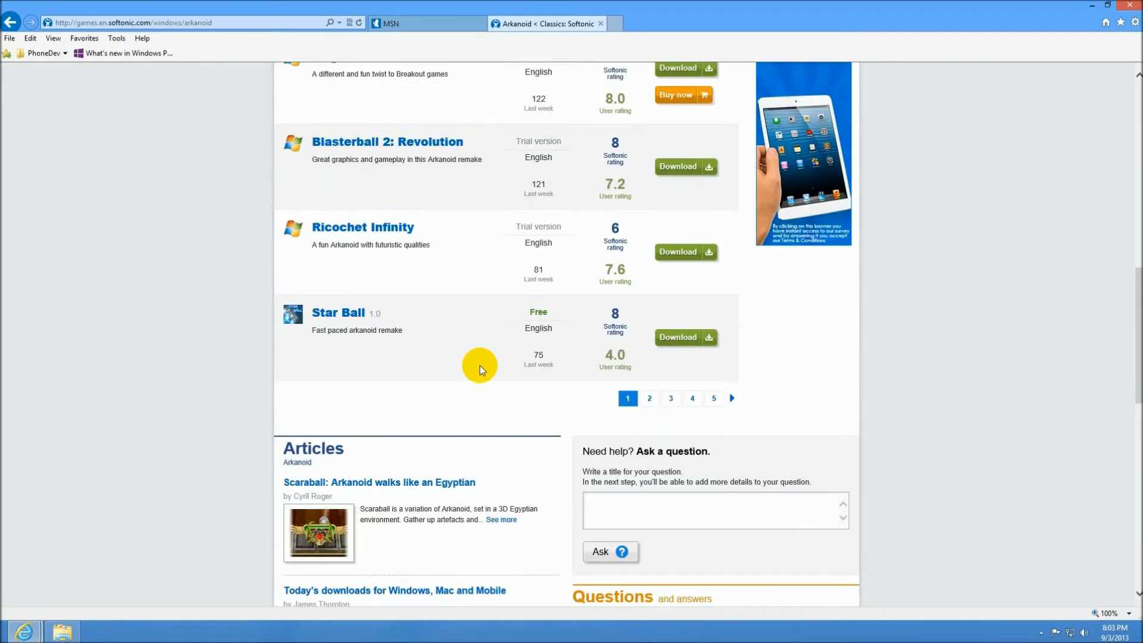
Leave the Softonic page, close the search tab and the remaining MSN tab to exit Internet Explorer.
{"action": "left_click", "coordinate": [10, 23]}
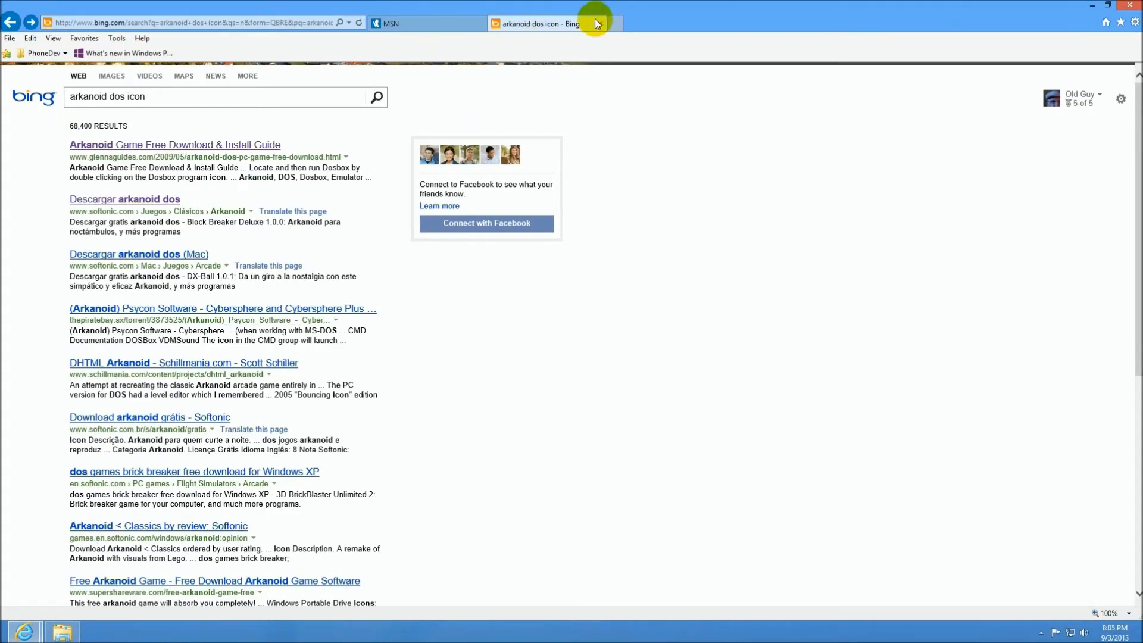
{"action": "left_click", "coordinate": [600, 24]}
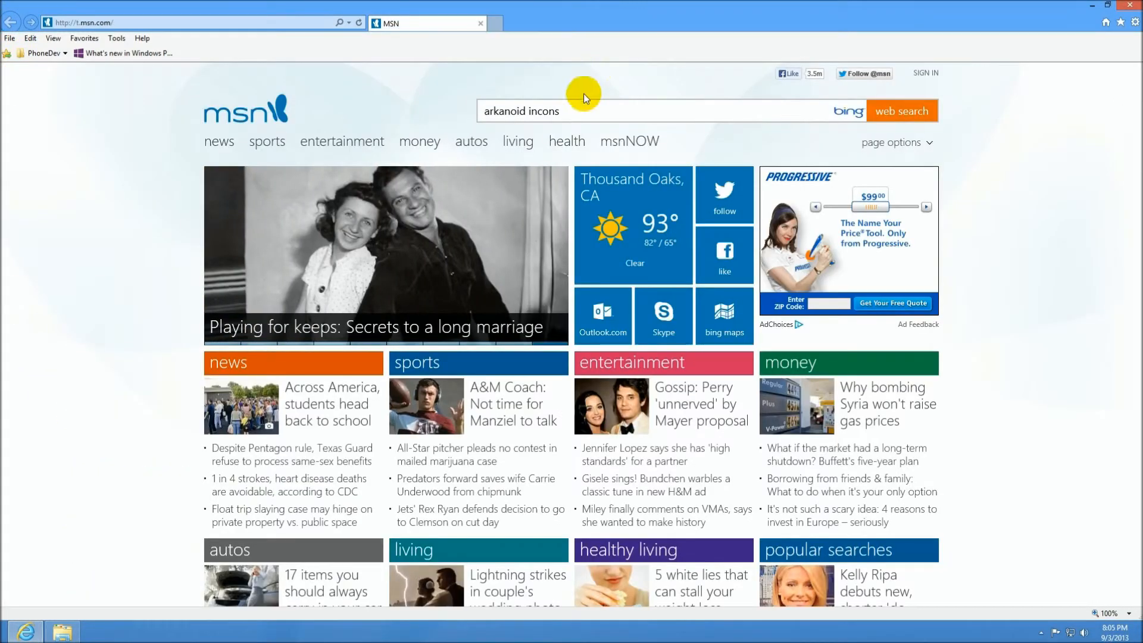
{"action": "left_click", "coordinate": [480, 24]}
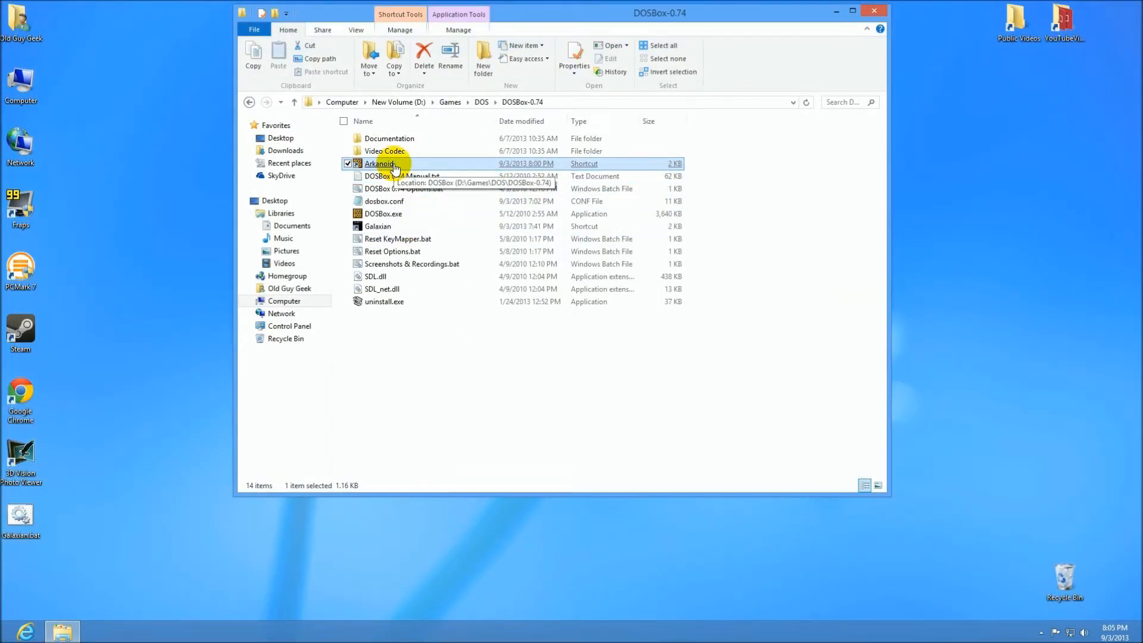
Launch the Arkanoid shortcut, choose EGA video and Mouse as the input device, and start a game.
{"action": "double_click", "coordinate": [393, 166]}
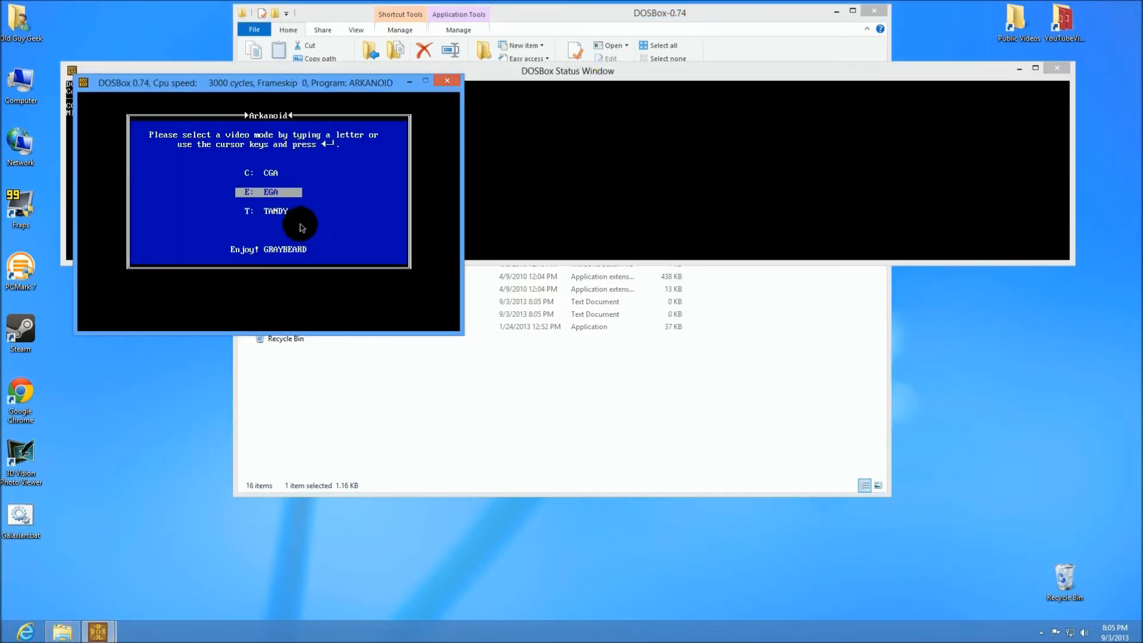
{"action": "left_click", "coordinate": [289, 190]}
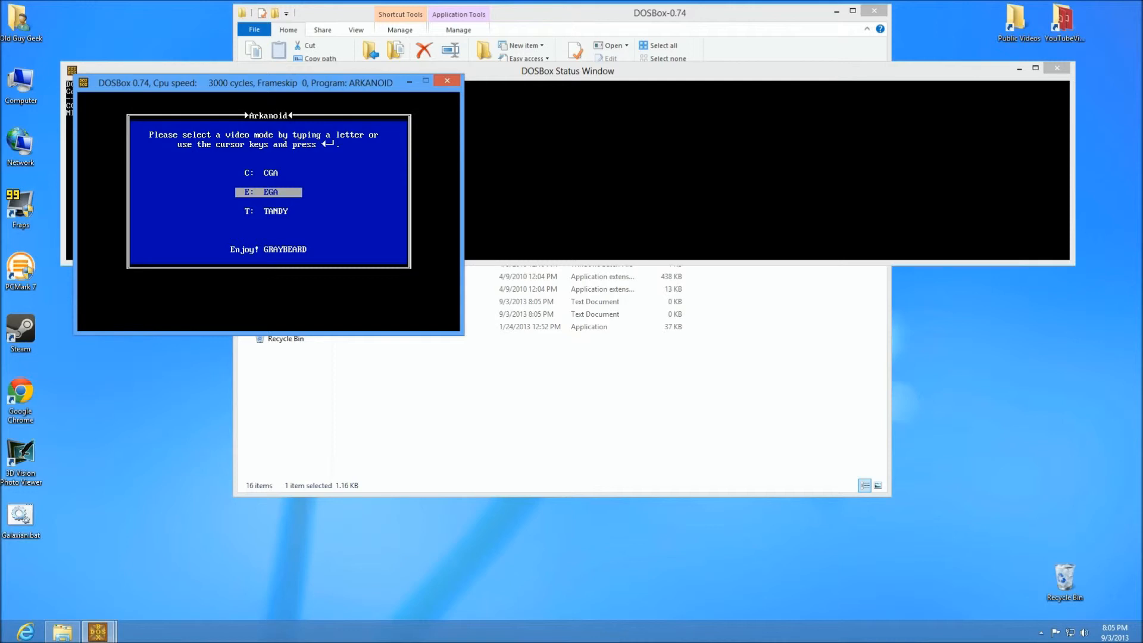
{"action": "key", "text": "Return"}
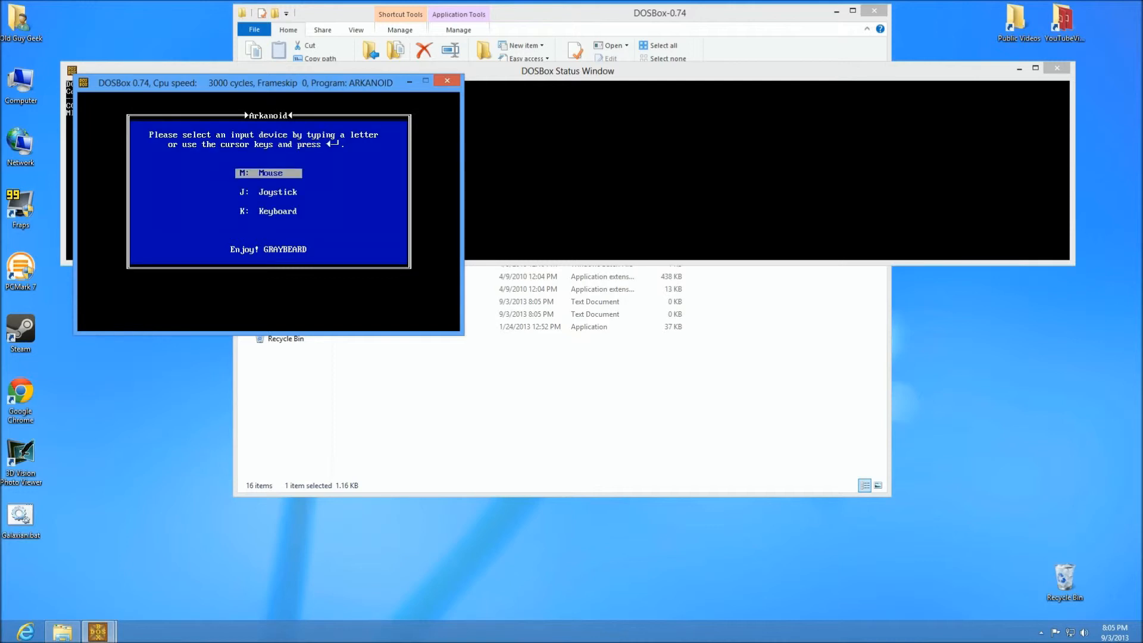
{"action": "key", "text": "Return"}
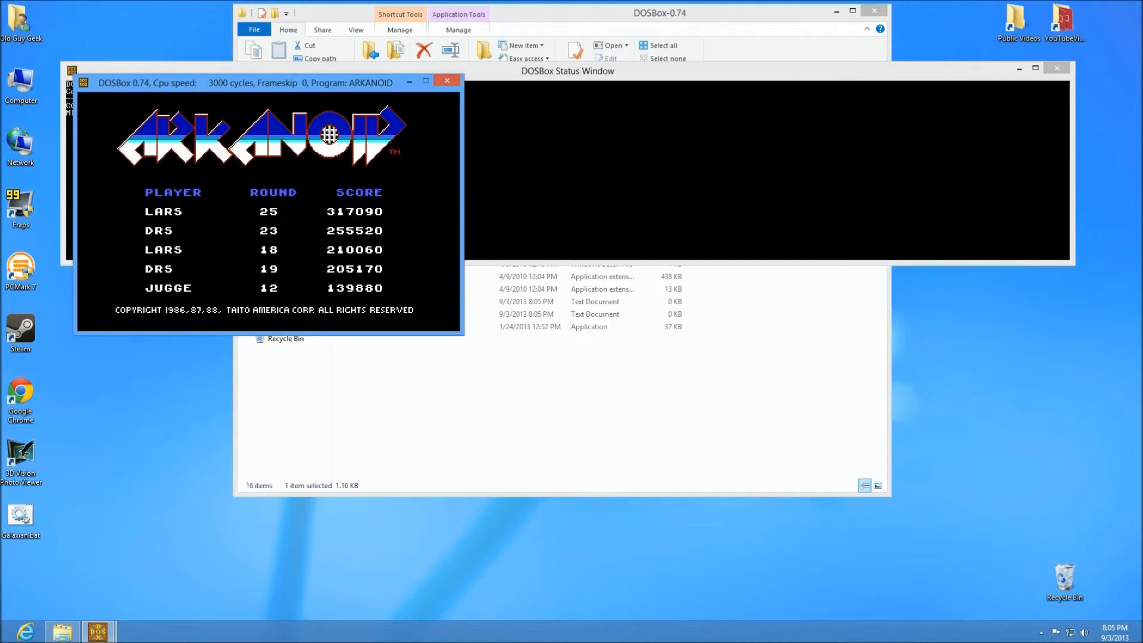
{"action": "key", "text": "space"}
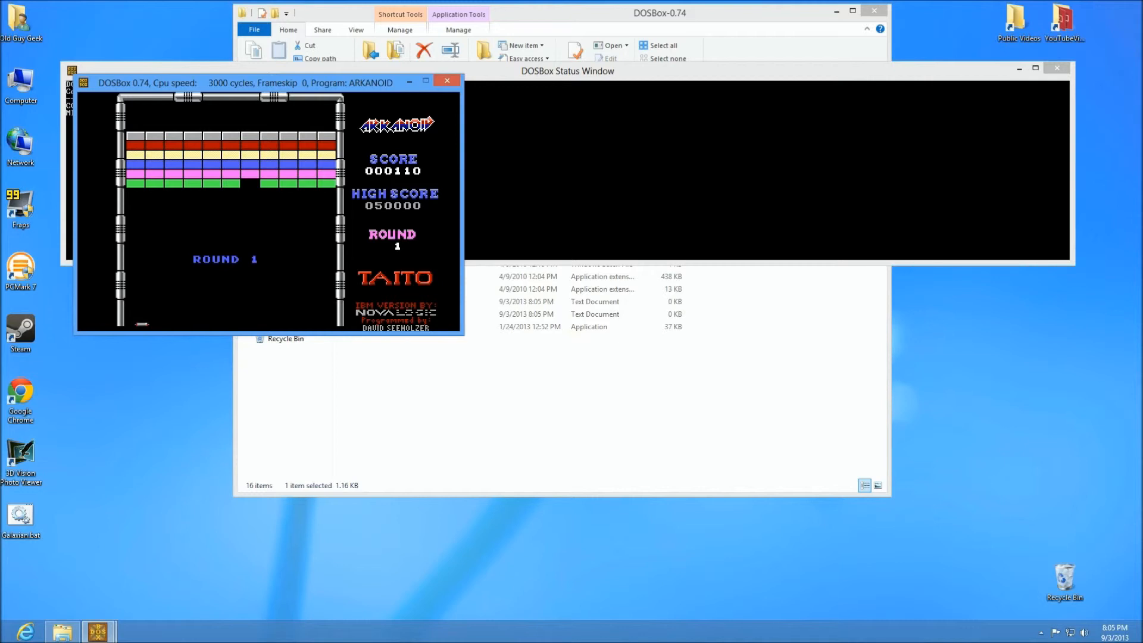
Return to the running game in round 1 for a moment, and close DOSBox through its status window.
{"action": "left_click", "coordinate": [156, 67]}
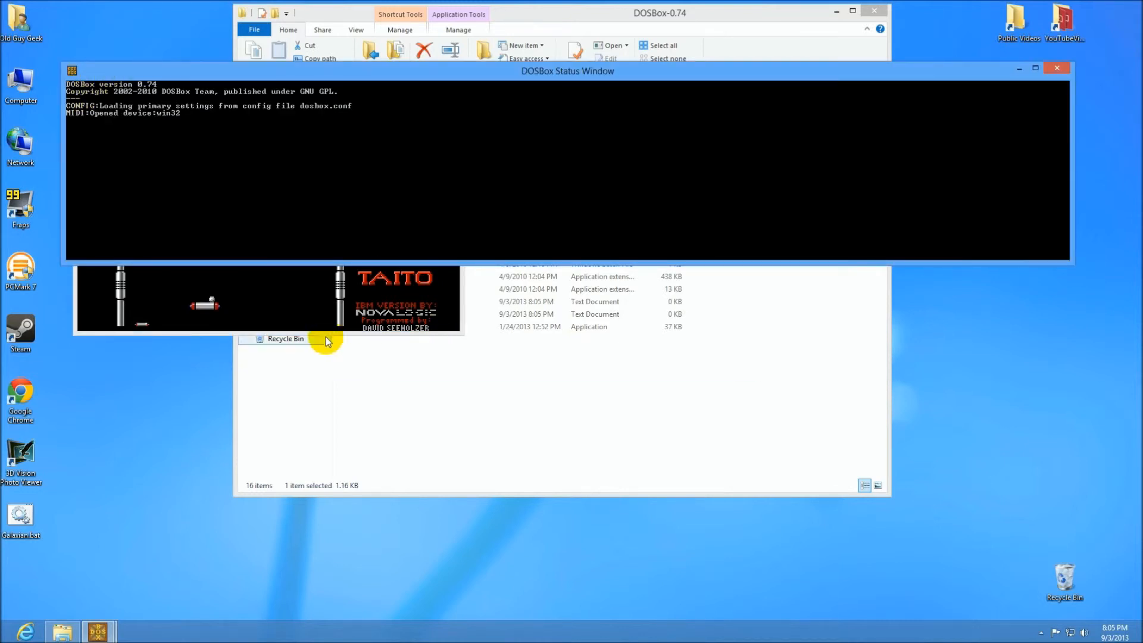
{"action": "left_click", "coordinate": [304, 311]}
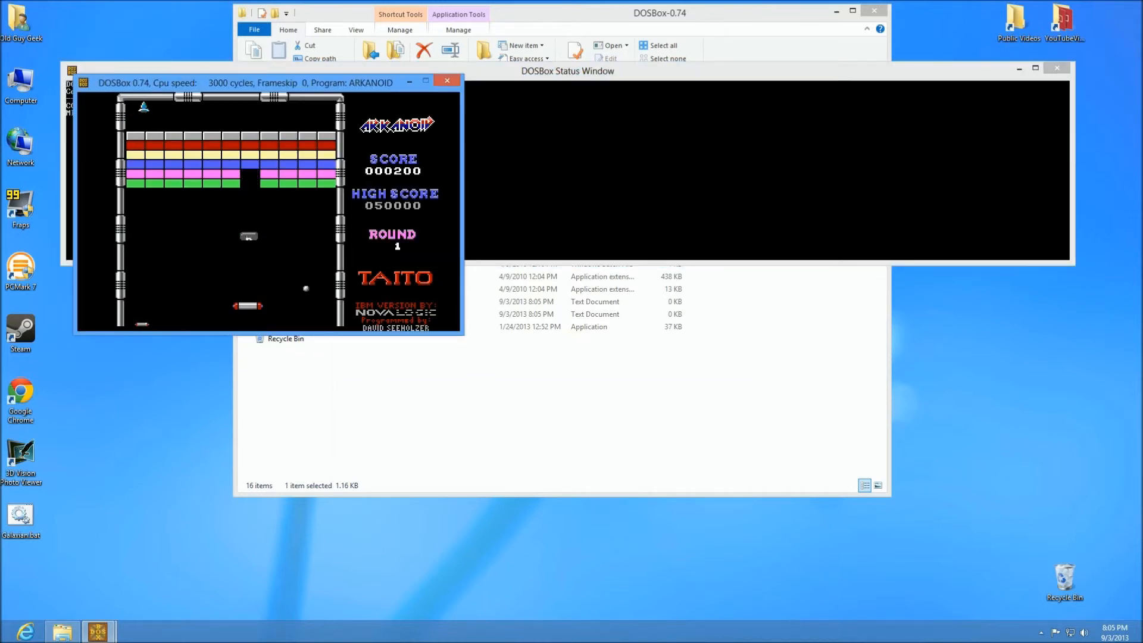
{"action": "key", "text": "alt+Tab"}
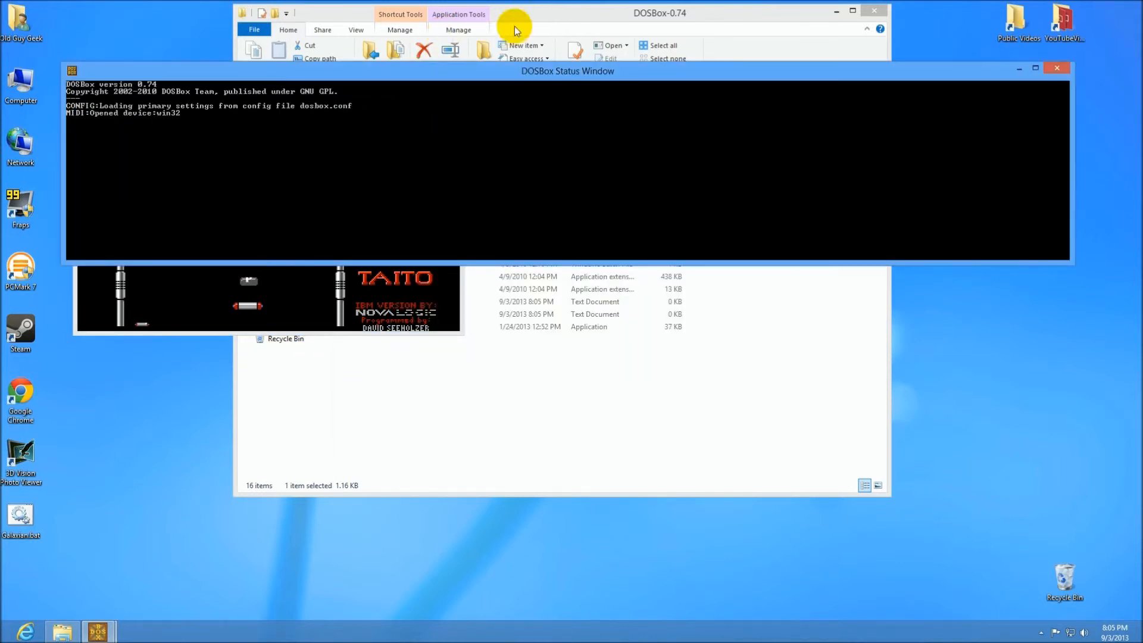
{"action": "left_click", "coordinate": [1054, 69]}
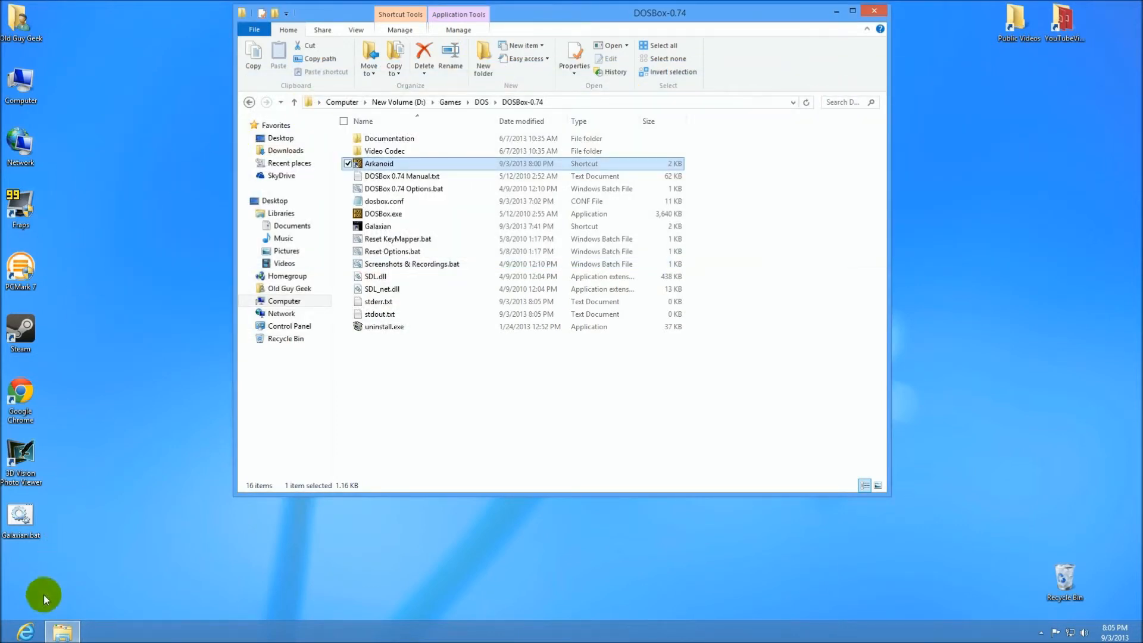
Open Paint and paste the captured screenshot of the Arkanoid game onto the canvas.
{"action": "left_click", "coordinate": [18, 634]}
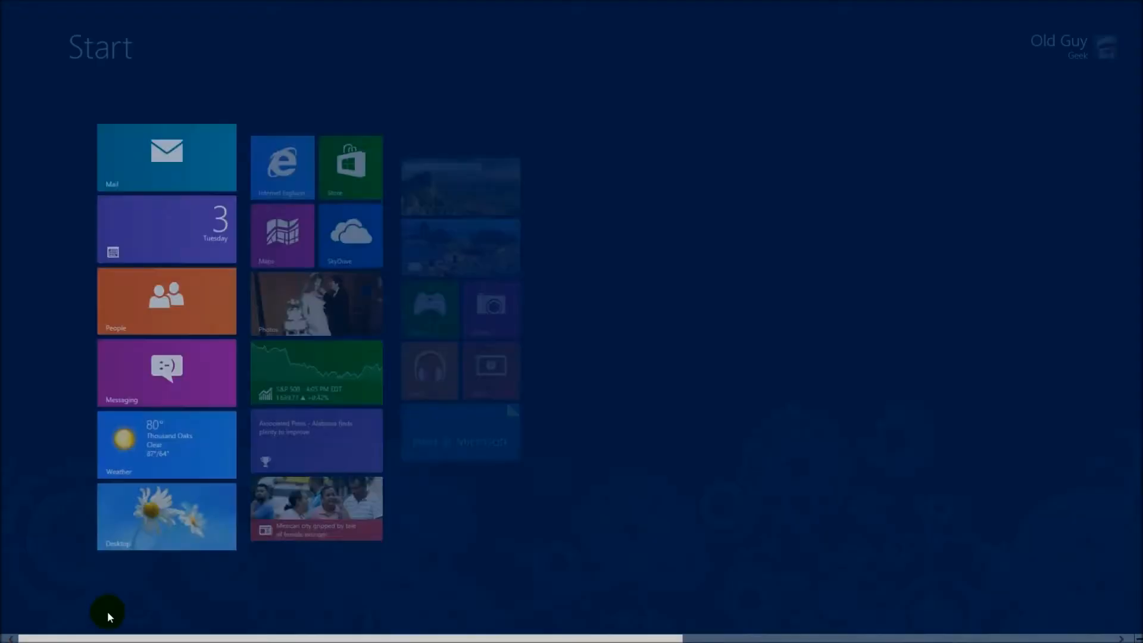
{"action": "type", "text": "paint"}
{"action": "key", "text": "Return"}
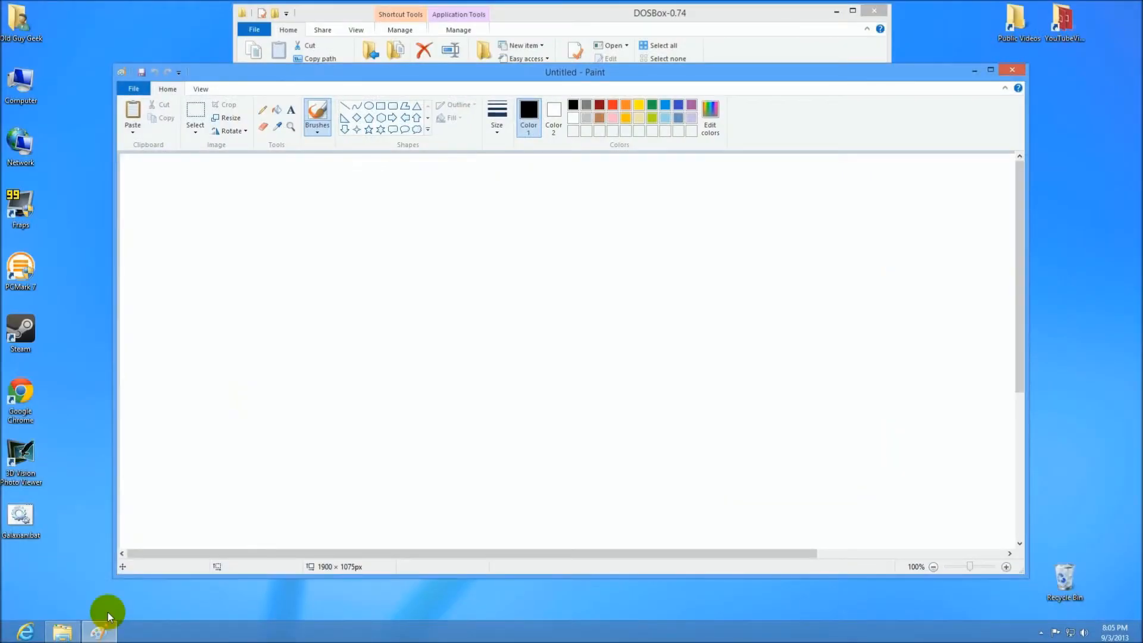
{"action": "key", "text": "ctrl+v"}
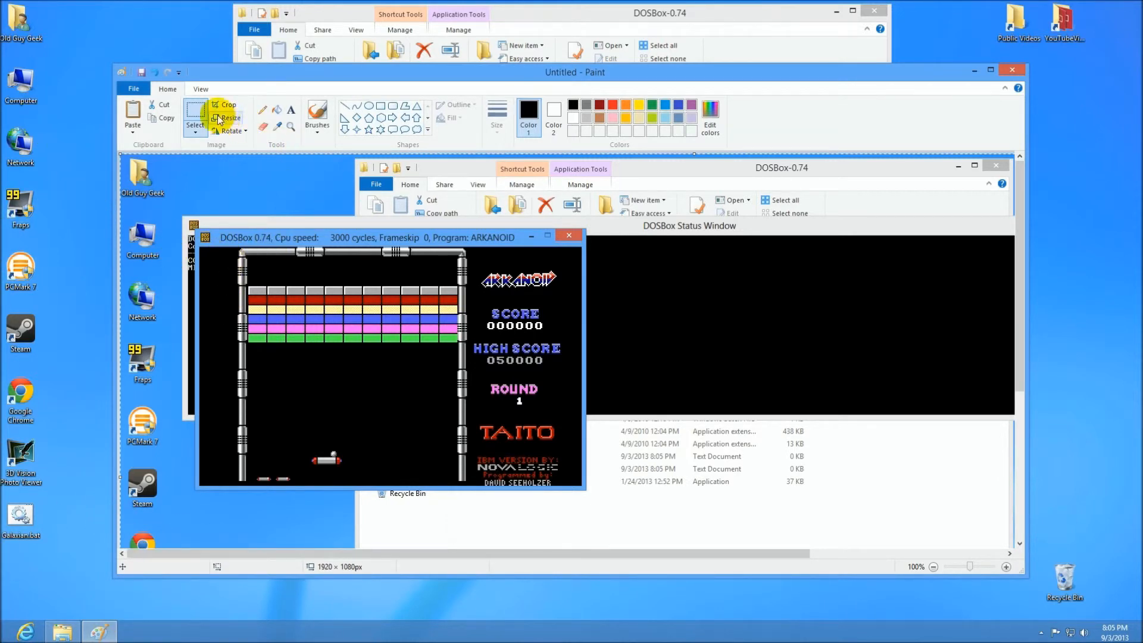
Crop the screenshot to the Arkanoid playfield, about 401 × 395 px, leaving out the score area.
{"action": "left_click", "coordinate": [248, 194]}
{"action": "mouse_move", "coordinate": [234, 249]}
{"action": "left_mouse_down"}
{"action": "mouse_move", "coordinate": [248, 288]}
{"action": "mouse_move", "coordinate": [376, 416]}
{"action": "mouse_move", "coordinate": [485, 491]}
{"action": "mouse_move", "coordinate": [474, 482]}
{"action": "left_mouse_up"}
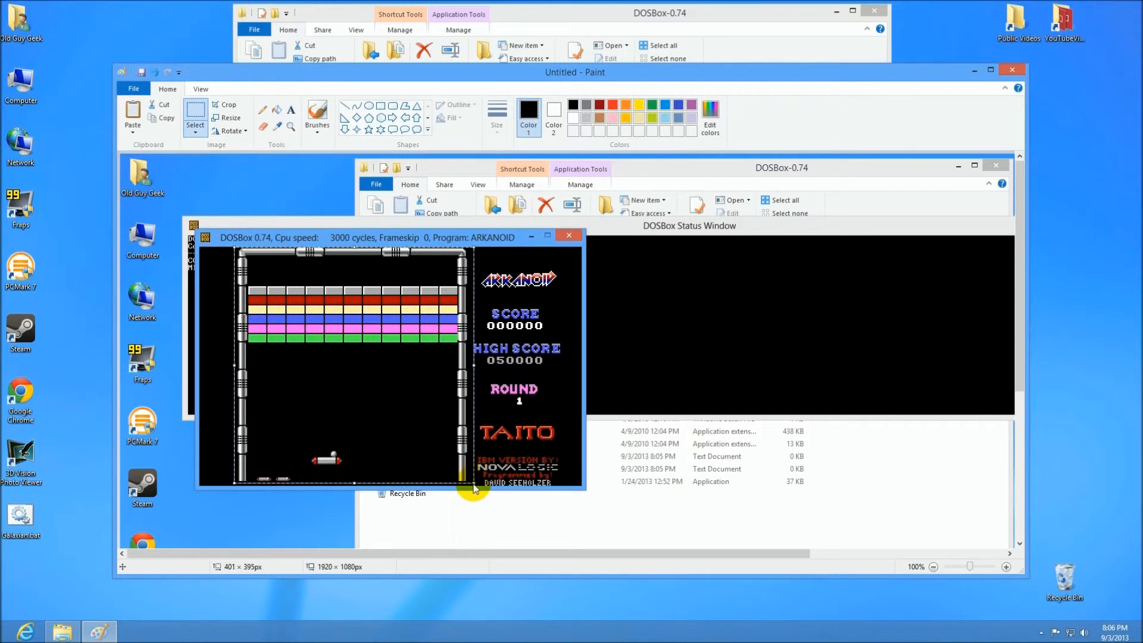
{"action": "left_click", "coordinate": [229, 109]}
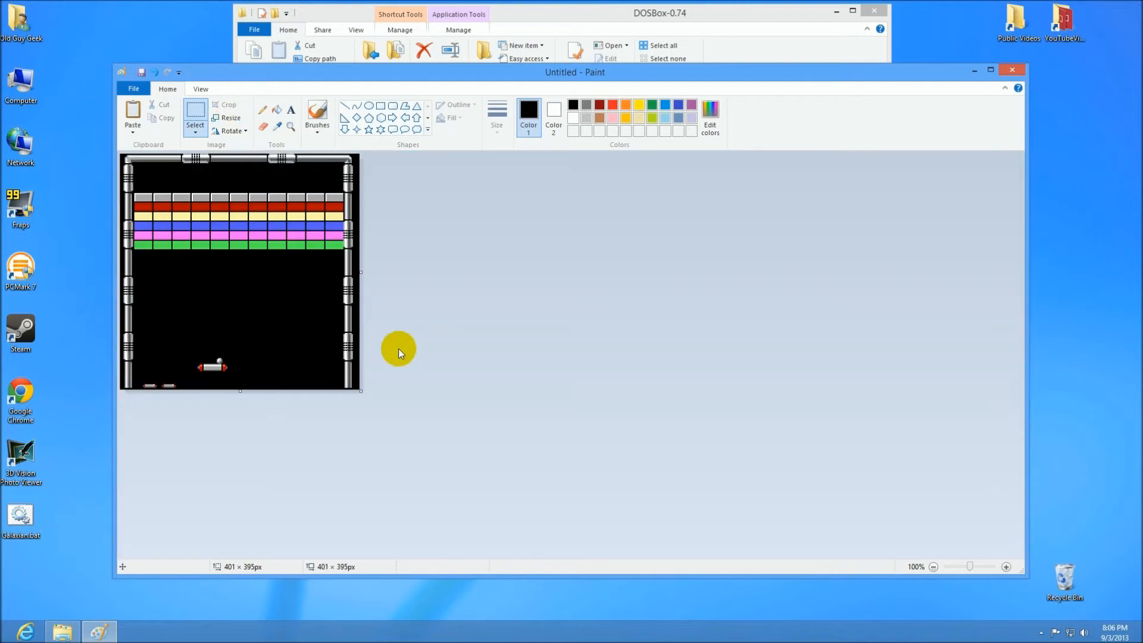
Resize the cropped image by pixels to 16 px horizontally, keeping the aspect ratio.
{"action": "left_click", "coordinate": [230, 118]}
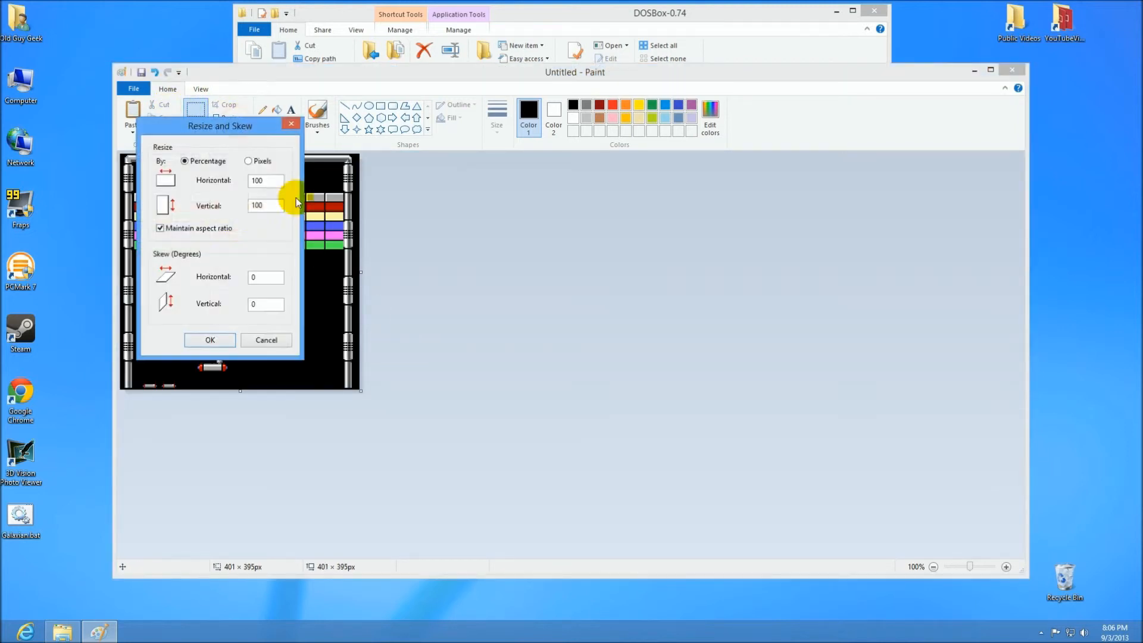
{"action": "left_click", "coordinate": [250, 162]}
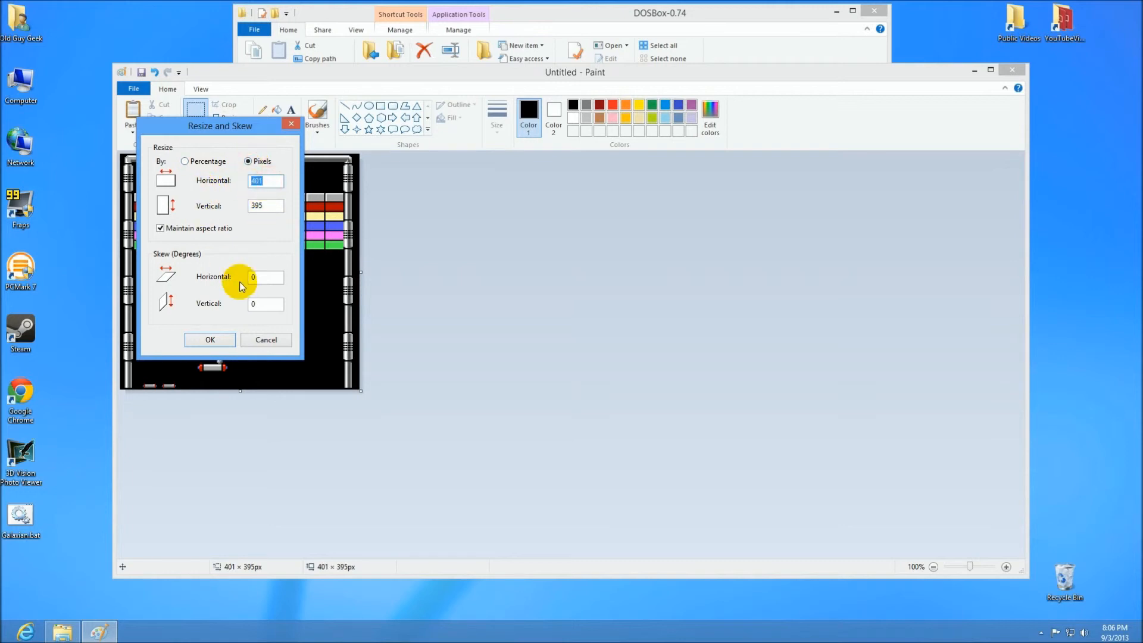
{"action": "type", "text": "16"}
{"action": "left_click", "coordinate": [199, 341]}
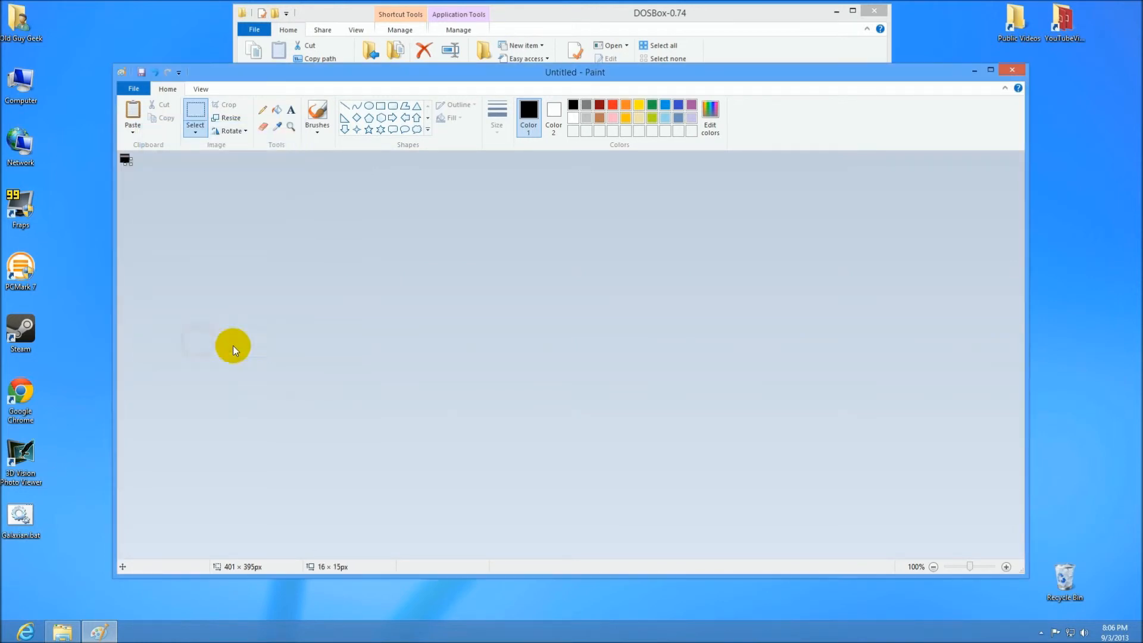
Save the image as the bitmap Arkanoid.bmp in the Arkanoid folder under D:\Games\DOS, and close Paint.
{"action": "left_click", "coordinate": [133, 89]}
{"action": "mouse_move", "coordinate": [144, 187]}
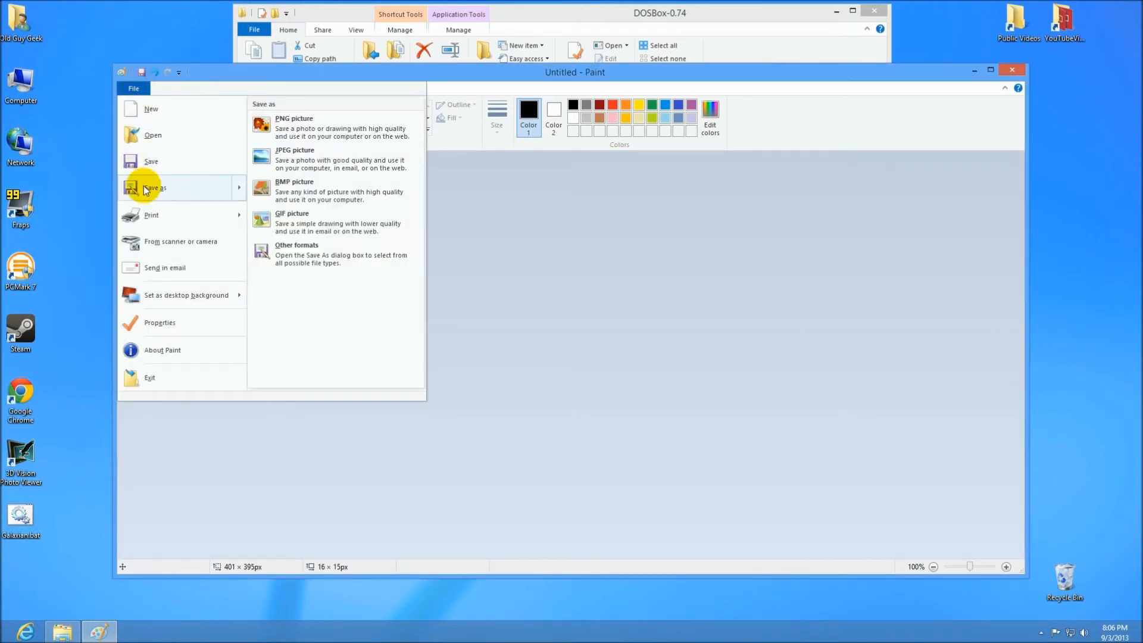
{"action": "left_click", "coordinate": [313, 196]}
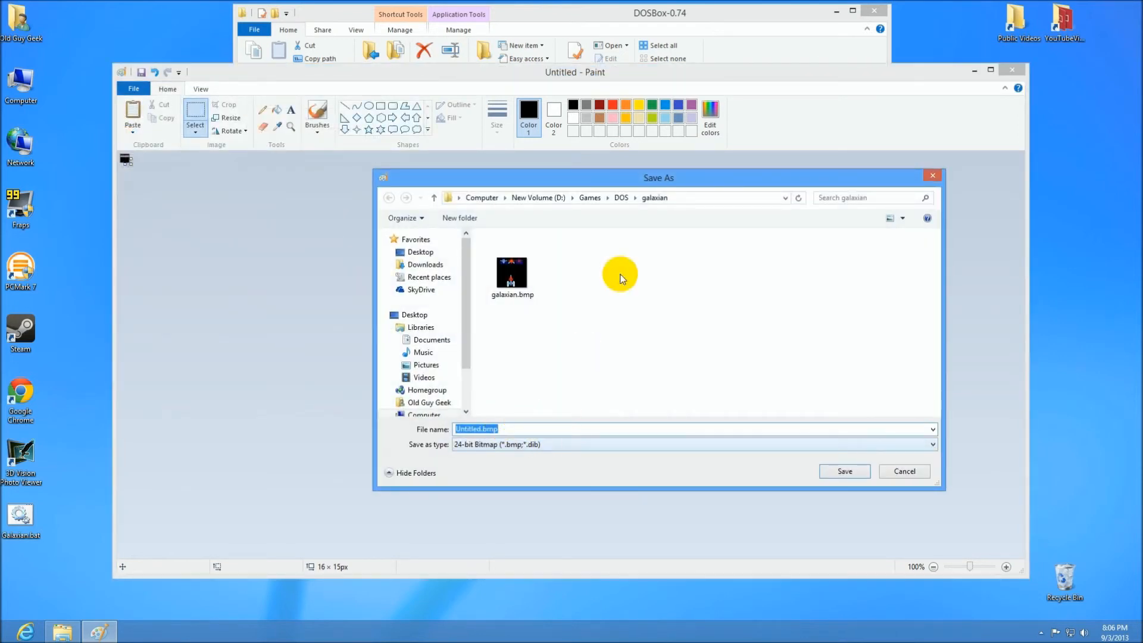
{"action": "left_click", "coordinate": [621, 198]}
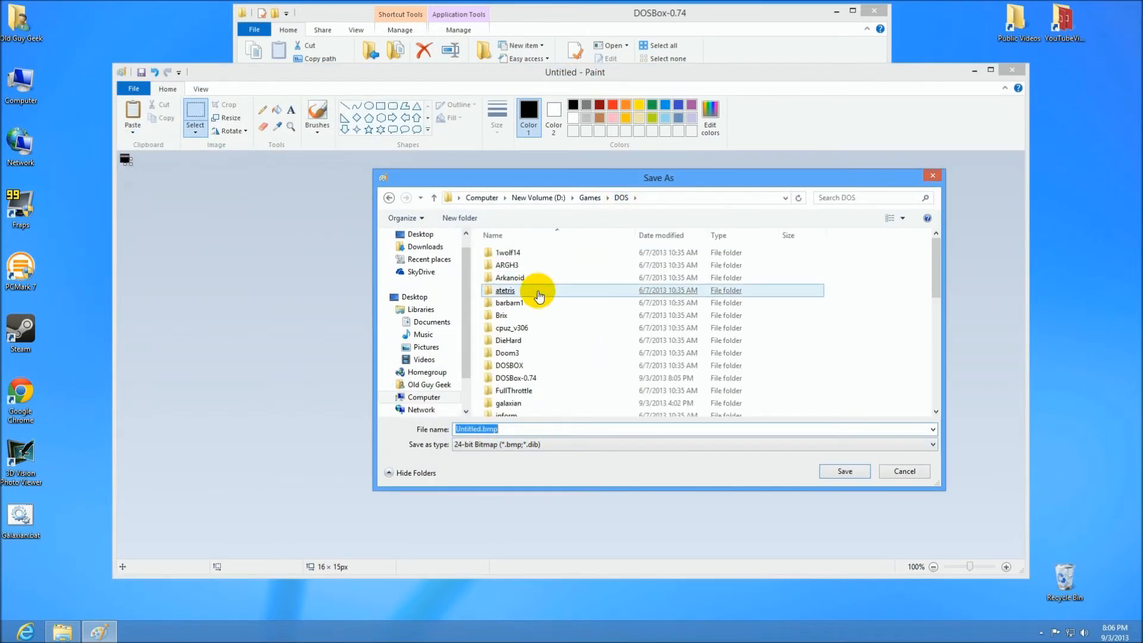
{"action": "double_click", "coordinate": [507, 280]}
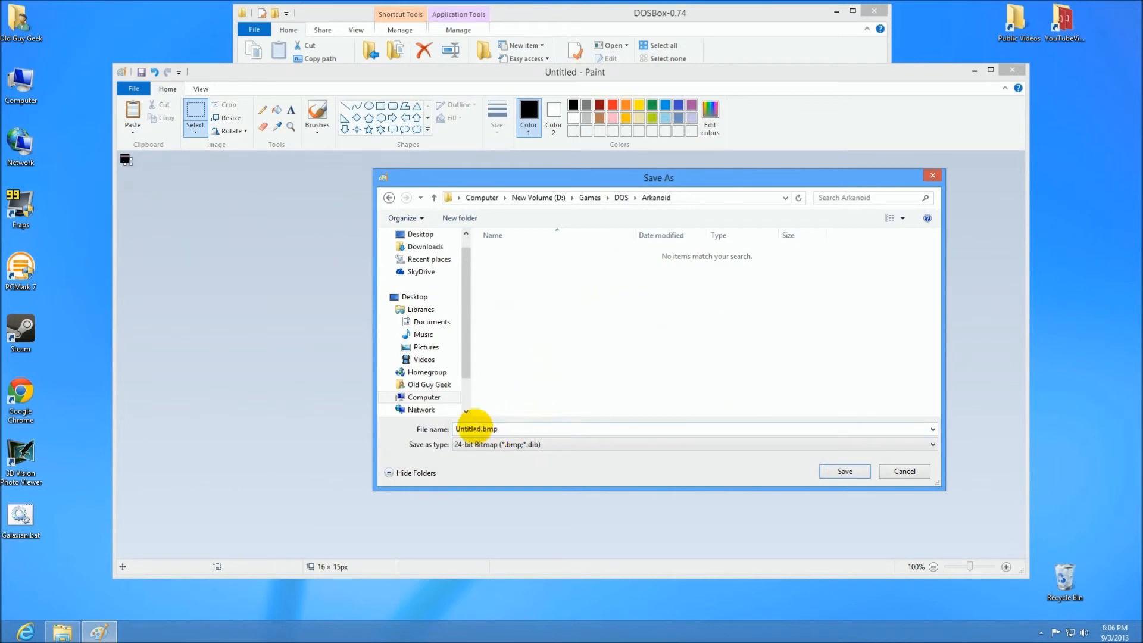
{"action": "double_click", "coordinate": [508, 429]}
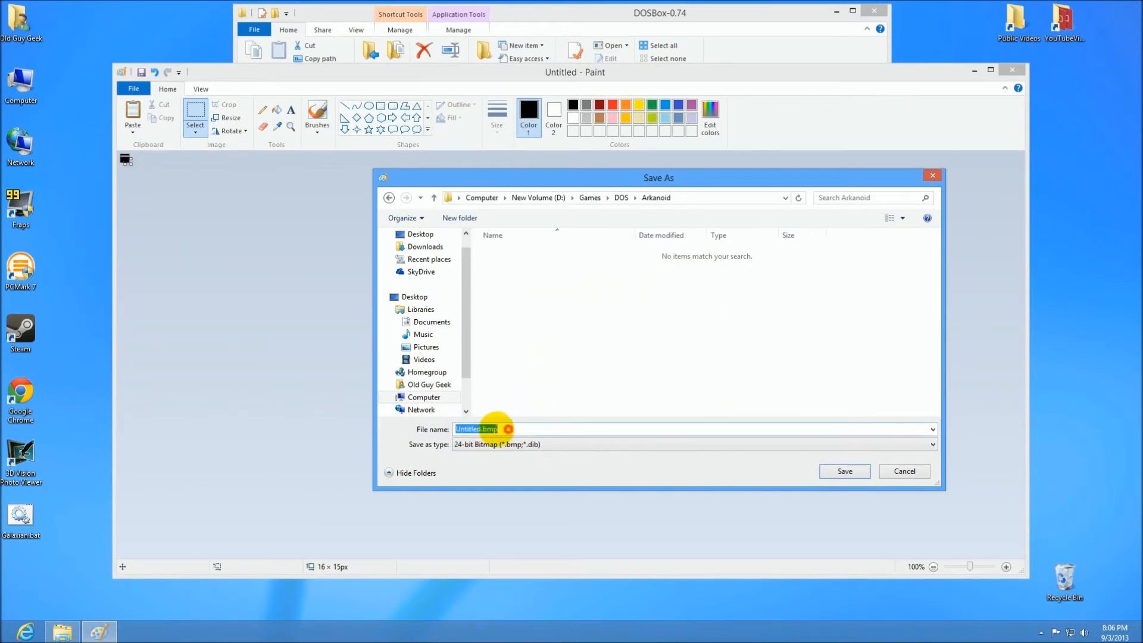
{"action": "type", "text": "Arka"}
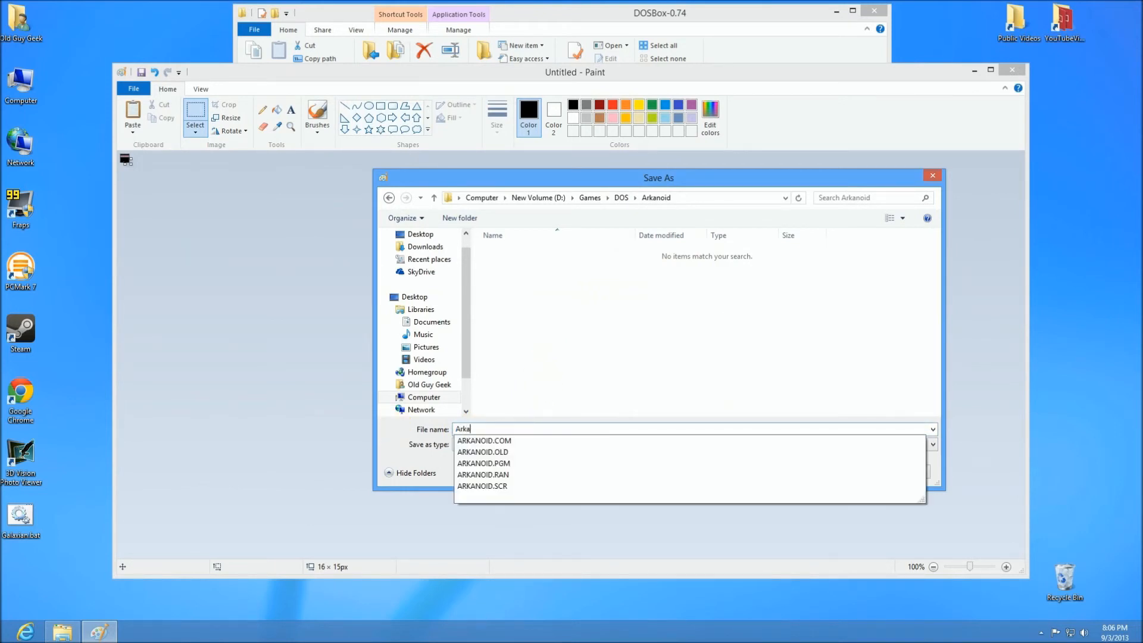
{"action": "type", "text": "noid."}
{"action": "key", "text": "BackSpace"}
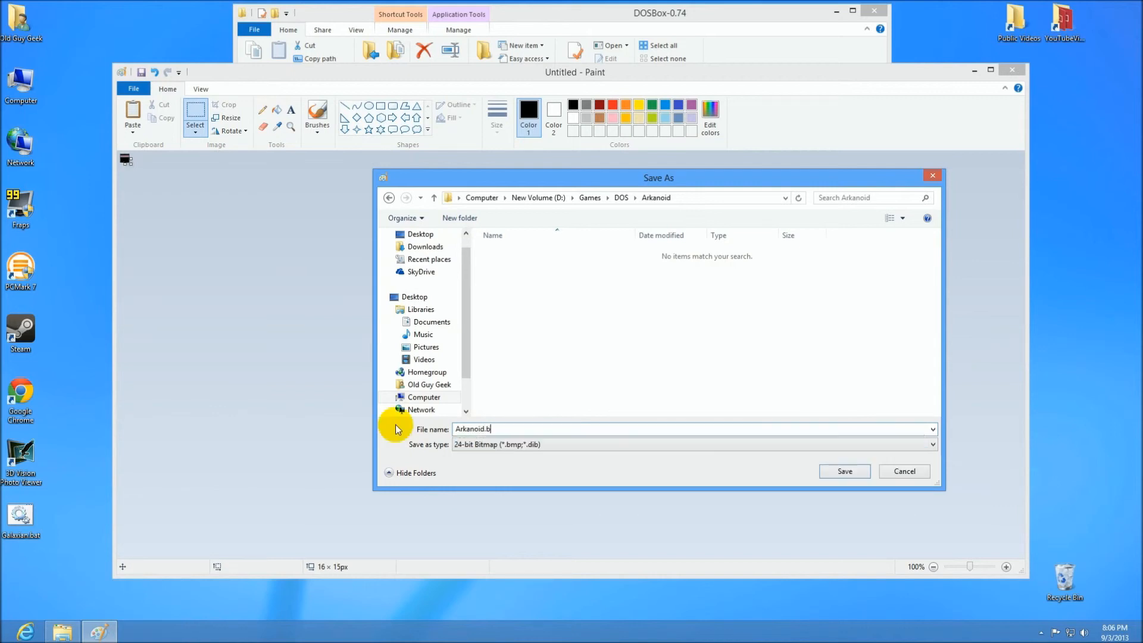
{"action": "key", "text": "Return"}
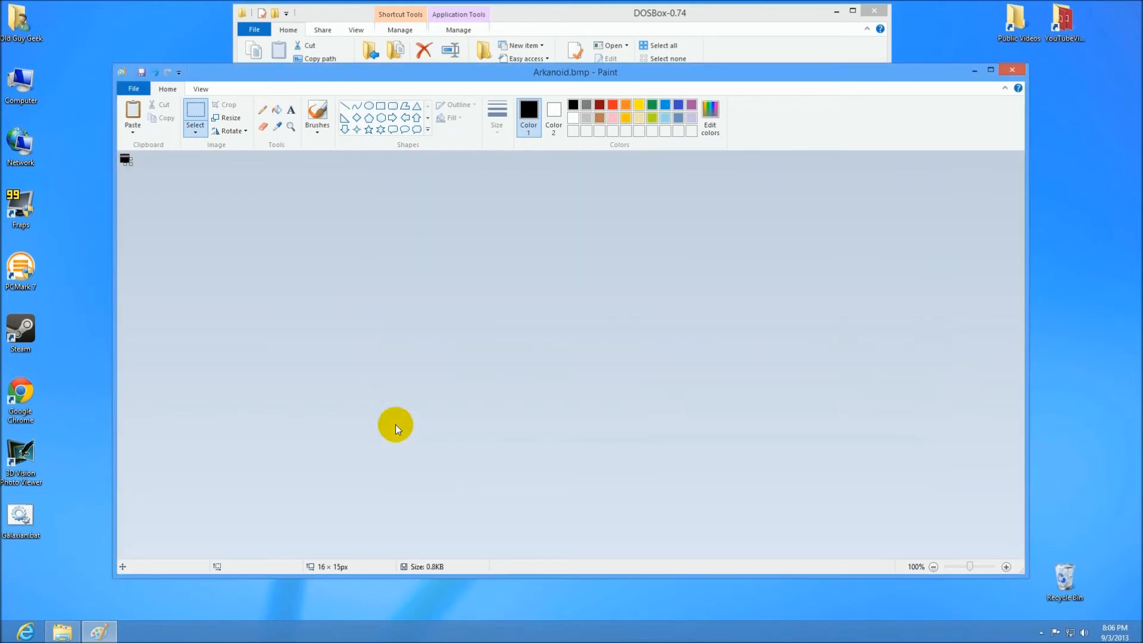
{"action": "left_click", "coordinate": [1012, 69]}
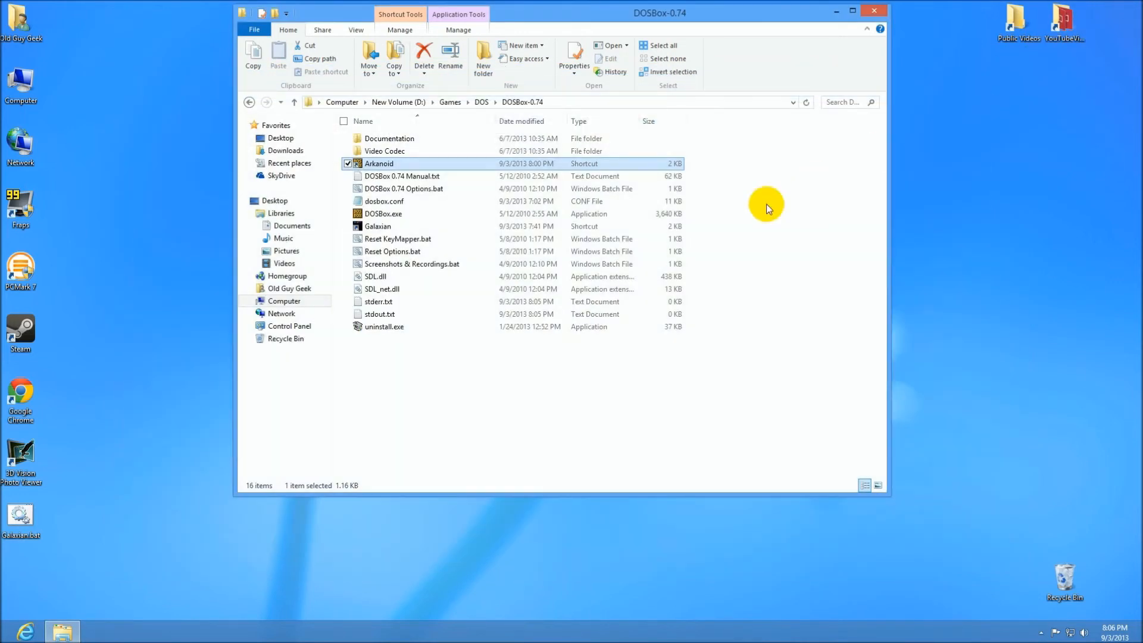
Open the Arkanoid shortcut's properties and start browsing for a different icon file.
{"action": "right_click", "coordinate": [388, 167]}
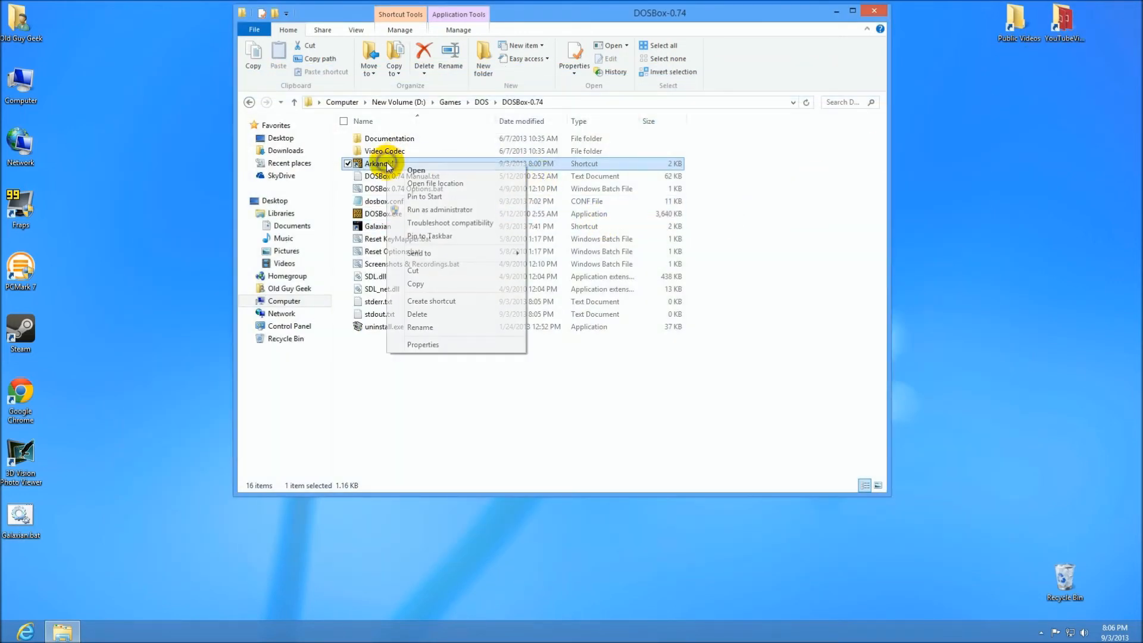
{"action": "left_click", "coordinate": [421, 344]}
{"action": "left_click", "coordinate": [507, 369]}
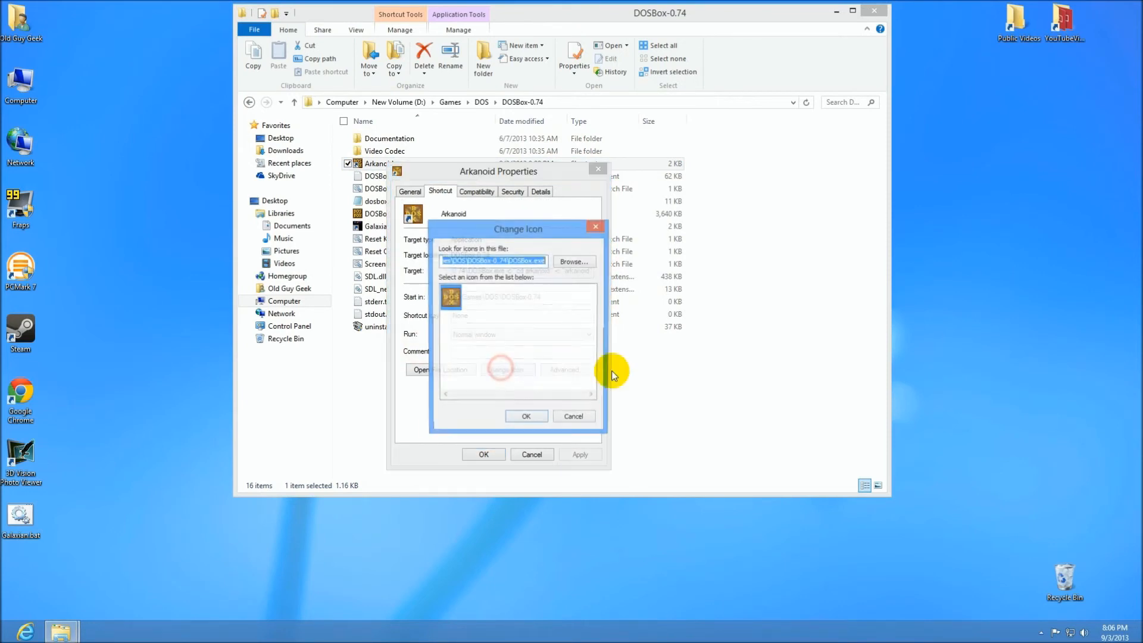
{"action": "left_click", "coordinate": [574, 262]}
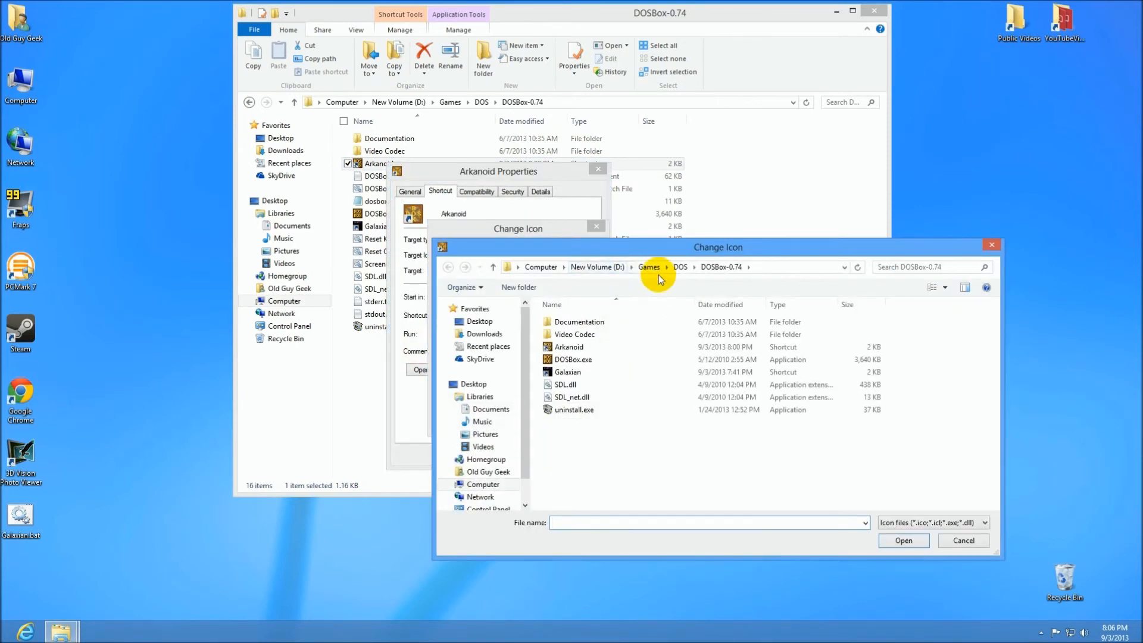
Set the Arkanoid shortcut's icon to Arkanoid.bmp from D:\Games\DOS\Arkanoid, with all file types listed, and save the shortcut's properties.
{"action": "left_click", "coordinate": [692, 267]}
{"action": "left_click", "coordinate": [681, 267]}
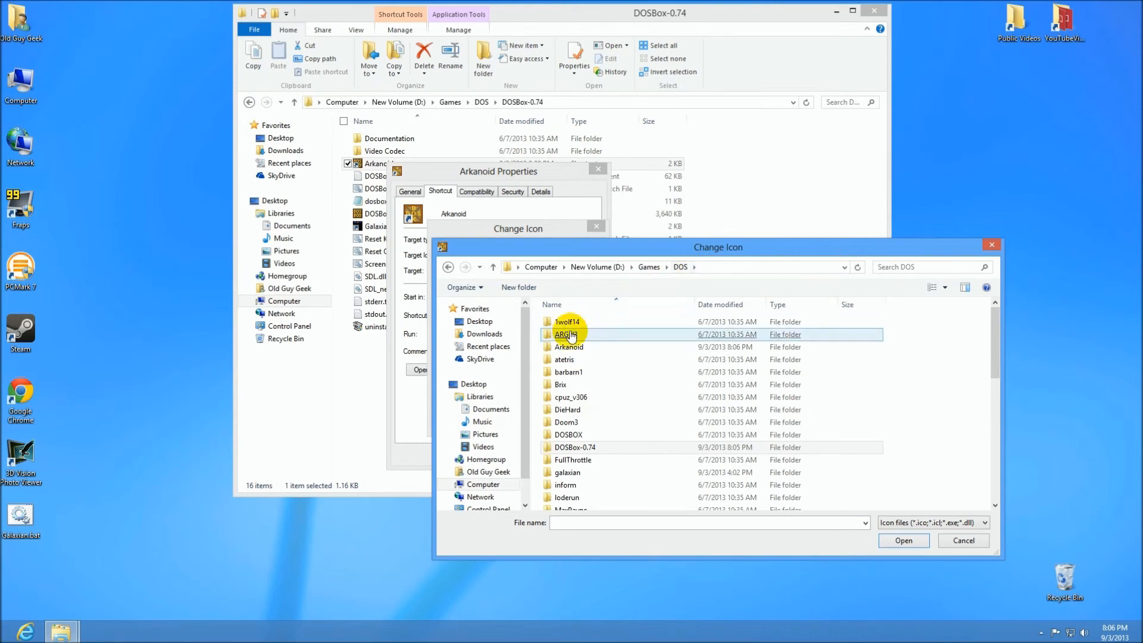
{"action": "double_click", "coordinate": [595, 347]}
{"action": "left_click", "coordinate": [917, 523]}
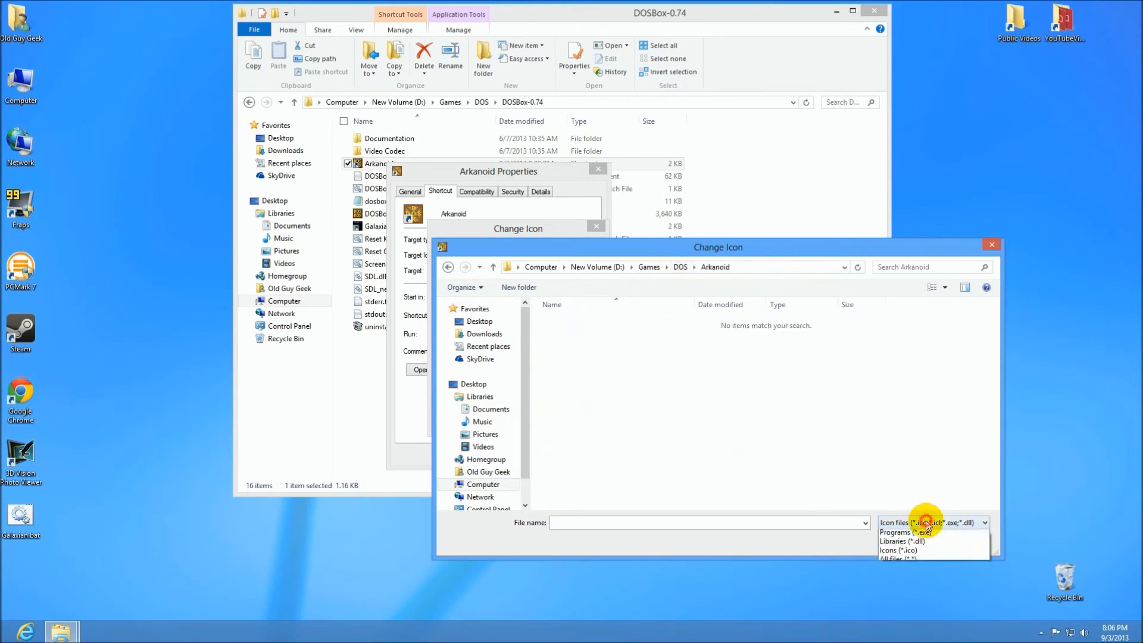
{"action": "left_click", "coordinate": [914, 570]}
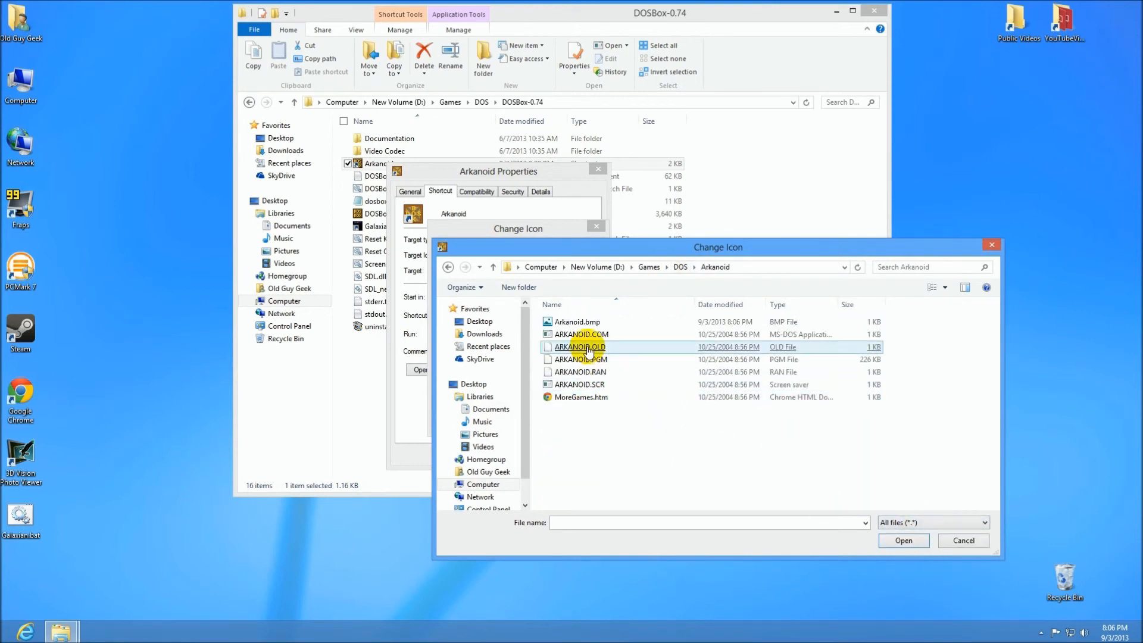
{"action": "double_click", "coordinate": [580, 323]}
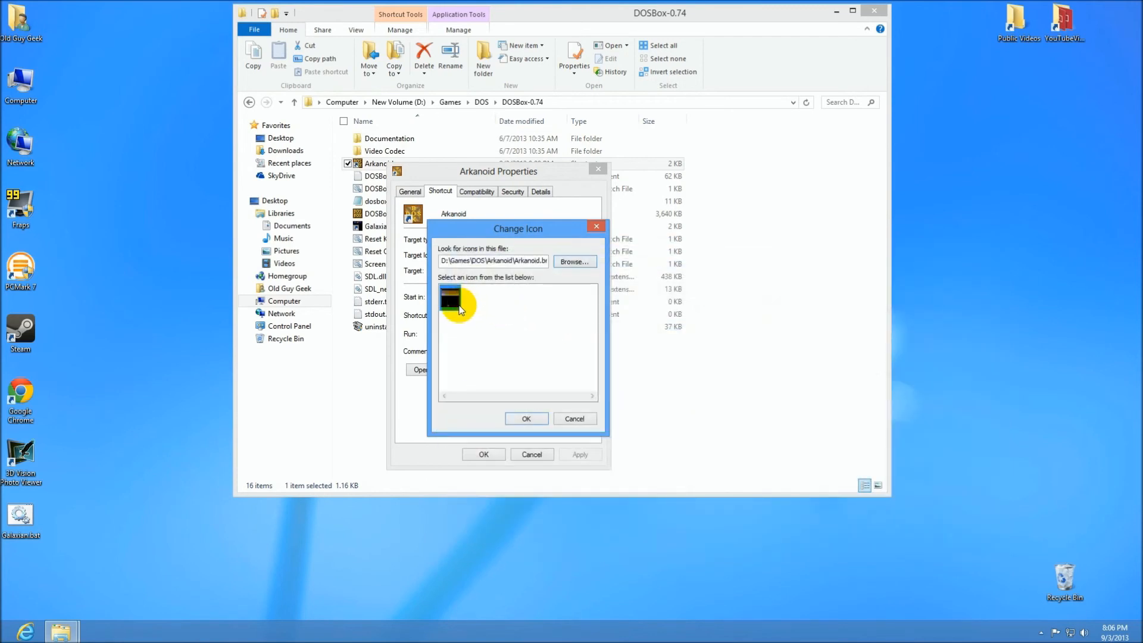
{"action": "left_click", "coordinate": [520, 419]}
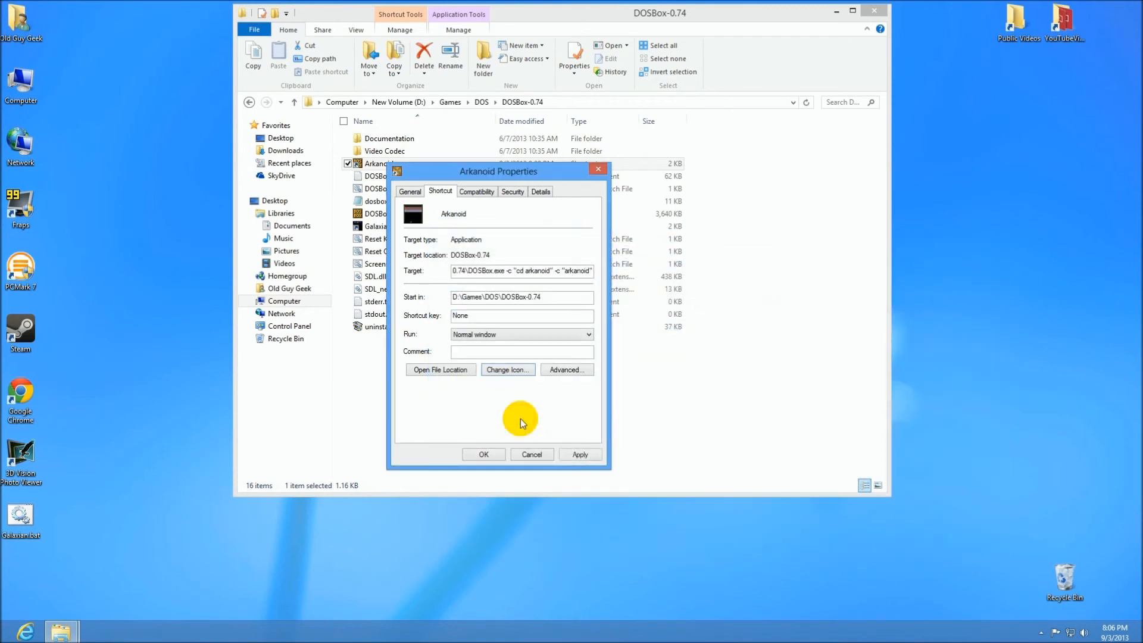
{"action": "left_click", "coordinate": [496, 456]}
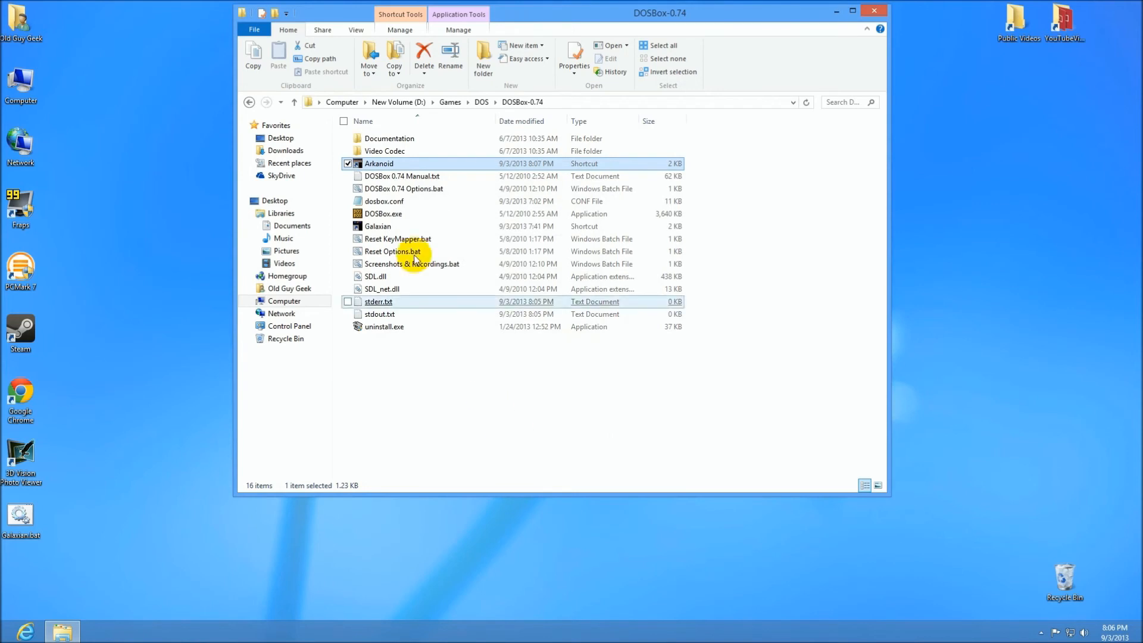
Pin the Arkanoid shortcut to Start and bring its tile into view on the Start screen.
{"action": "right_click", "coordinate": [378, 169]}
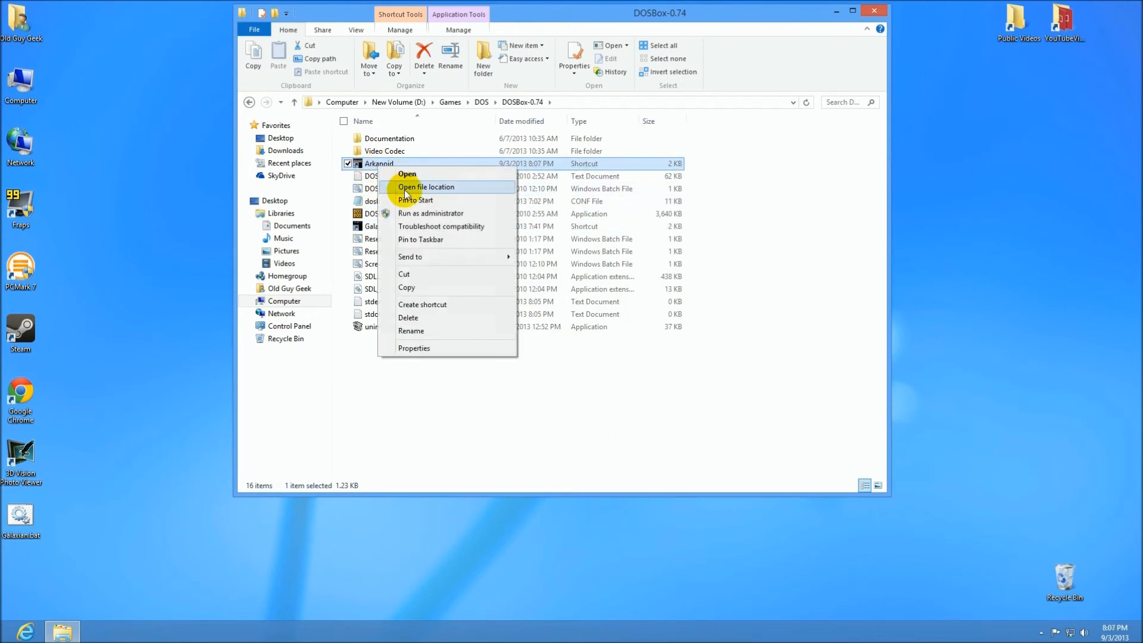
{"action": "left_click", "coordinate": [20, 578]}
{"action": "left_click", "coordinate": [2, 641]}
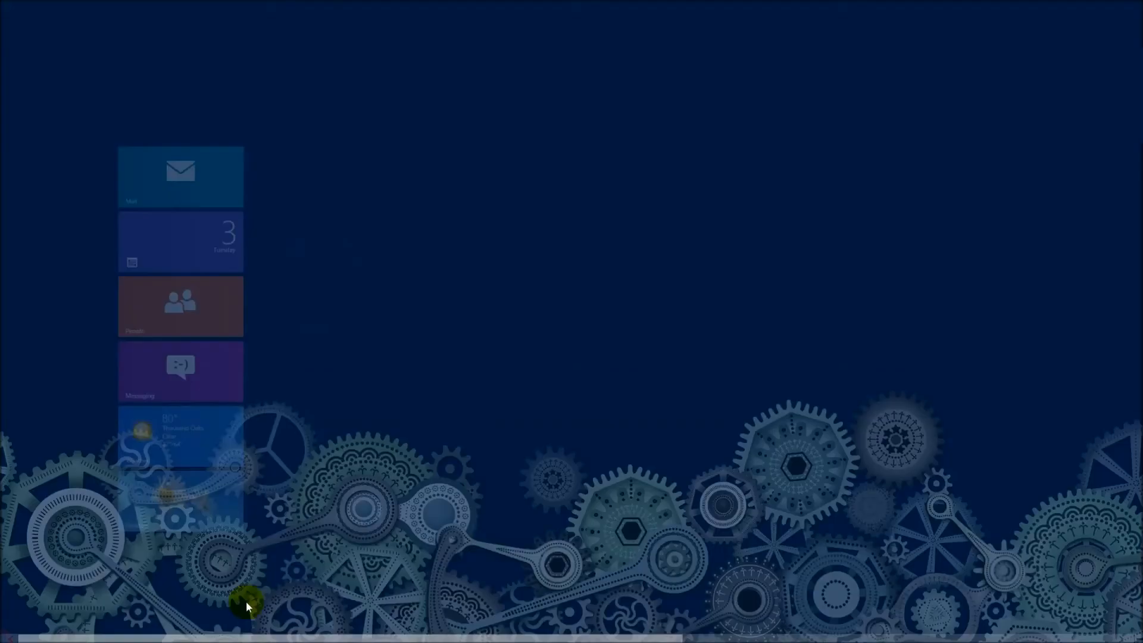
{"action": "left_click", "coordinate": [923, 638]}
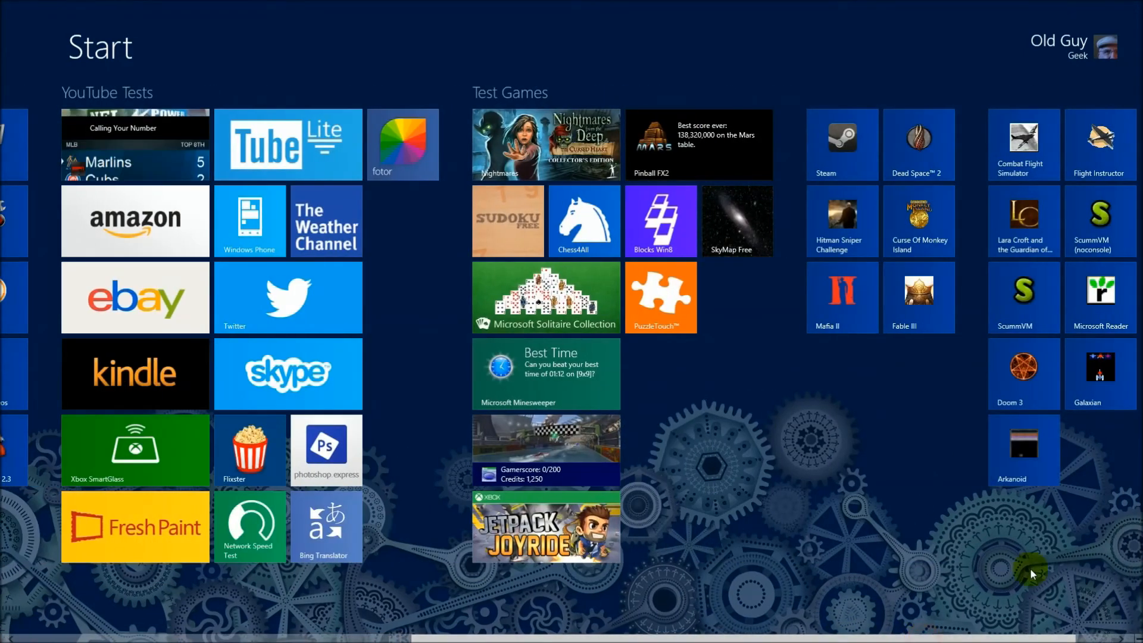
Test the Arkanoid tile by launching the game from the Start screen, and close the DOSBox window.
{"action": "left_click", "coordinate": [1028, 451]}
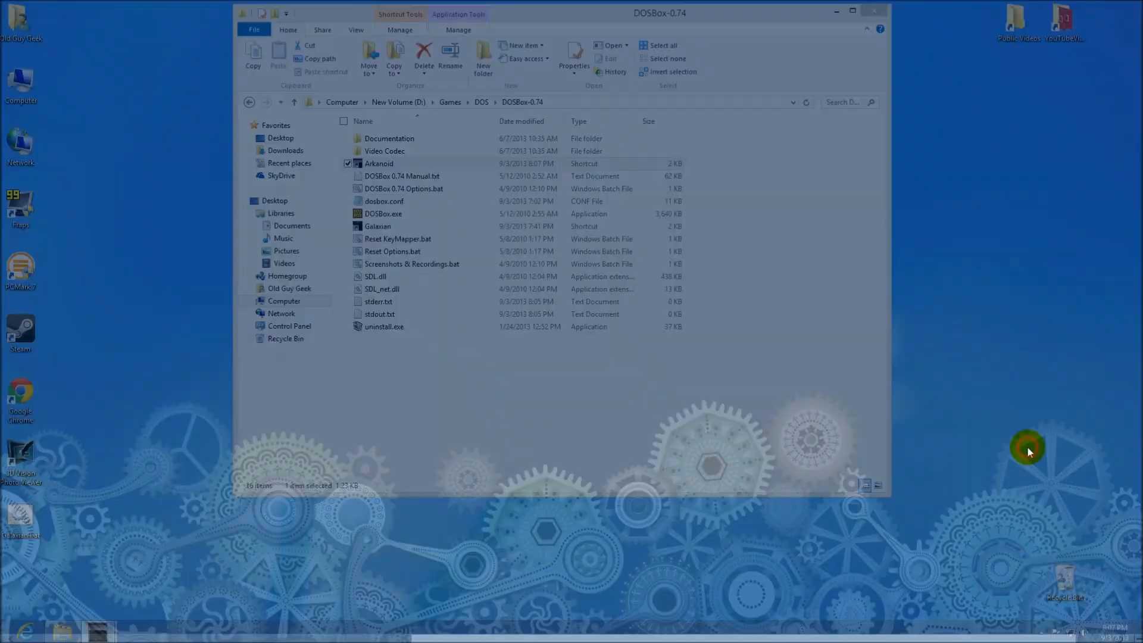
{"action": "left_click", "coordinate": [420, 225]}
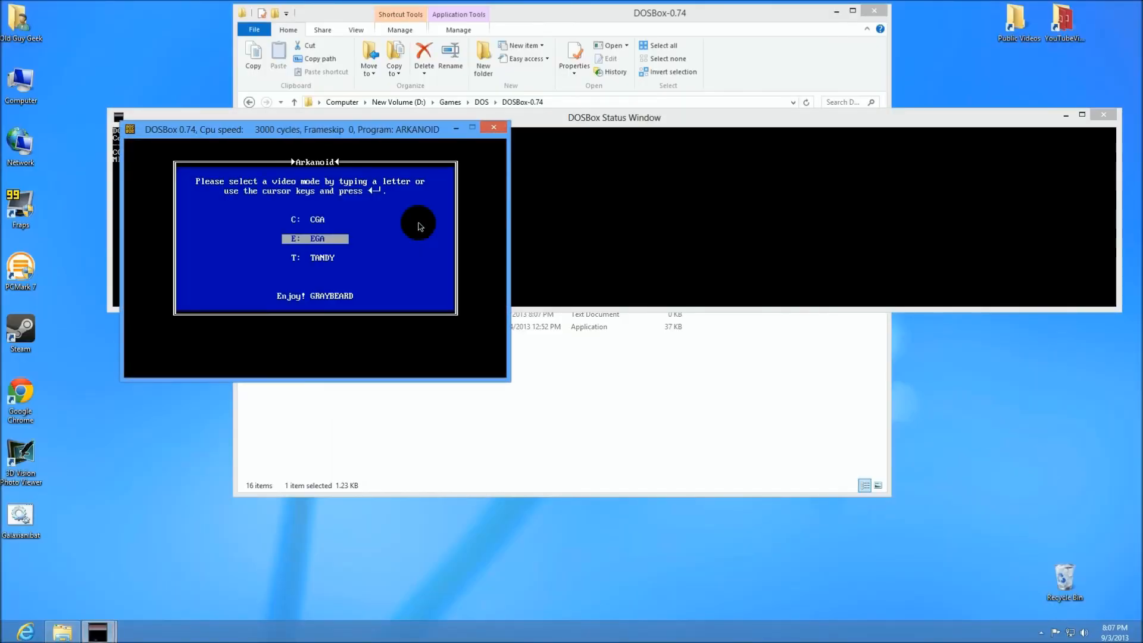
{"action": "left_click", "coordinate": [494, 128]}
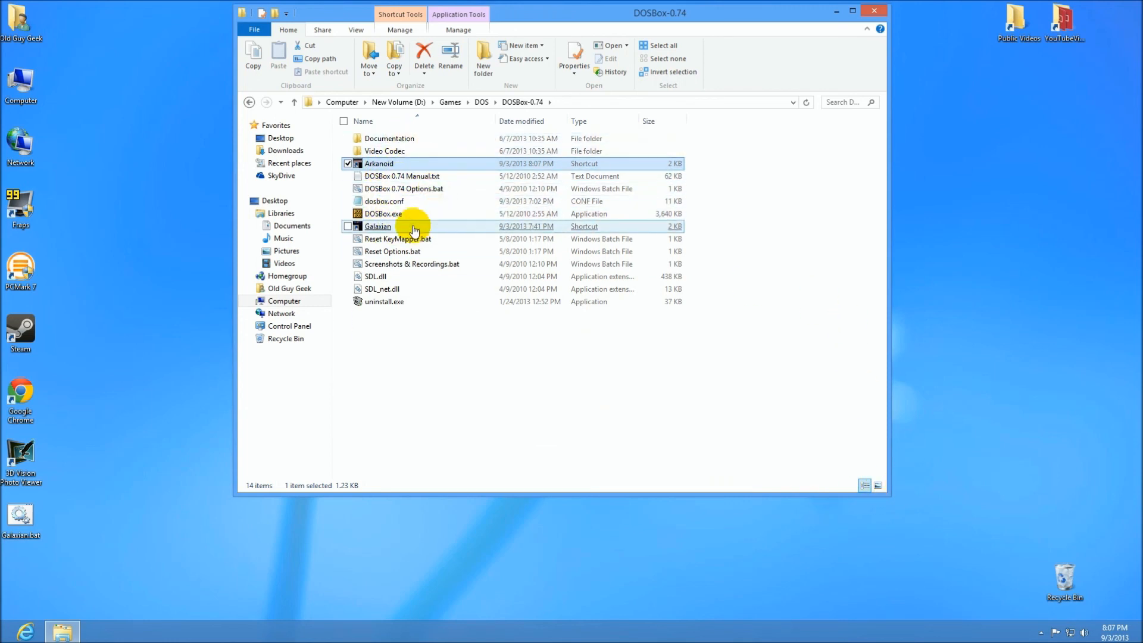
Bring up the available actions for DOSBox.exe in the DOSBox-0.74 folder.
{"action": "right_click", "coordinate": [383, 218]}
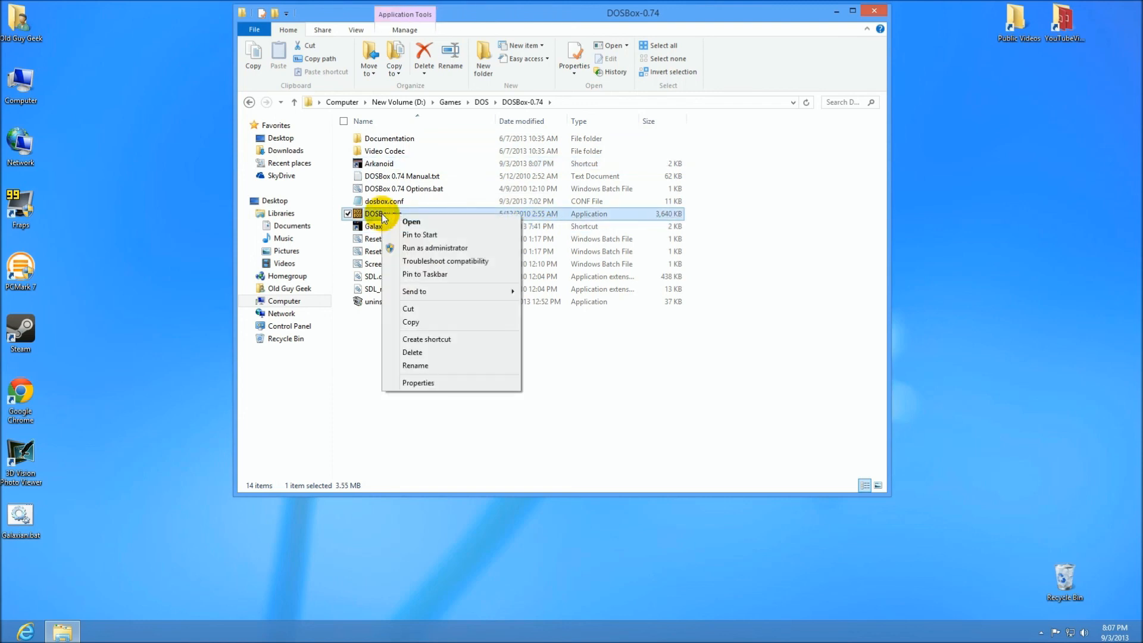